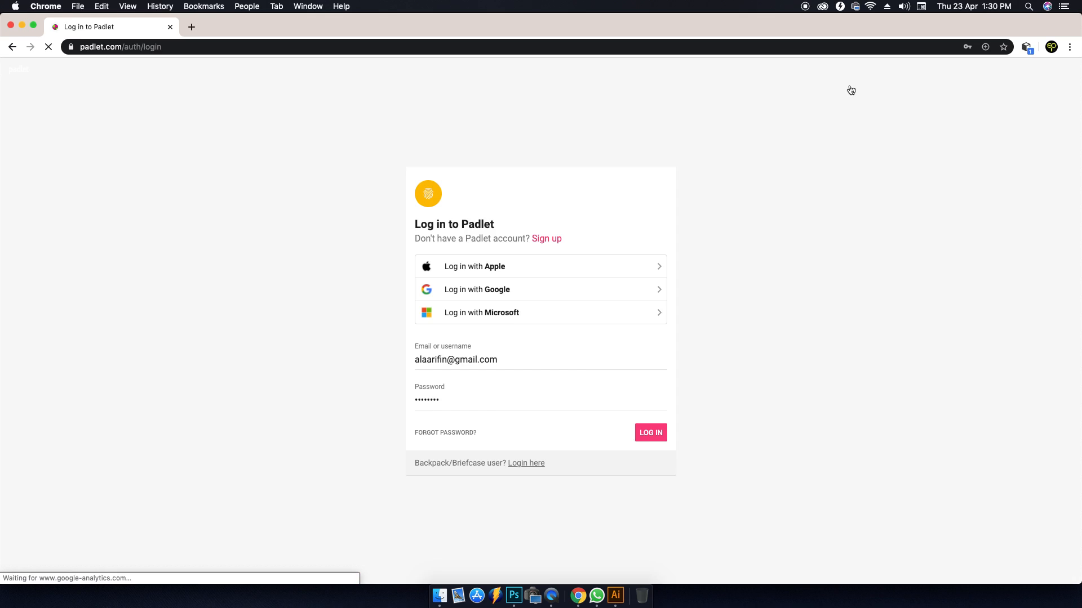
Log in to Padlet with the saved account credentials and create a new blank padlet with the Wall layout
left_click(473, 367)
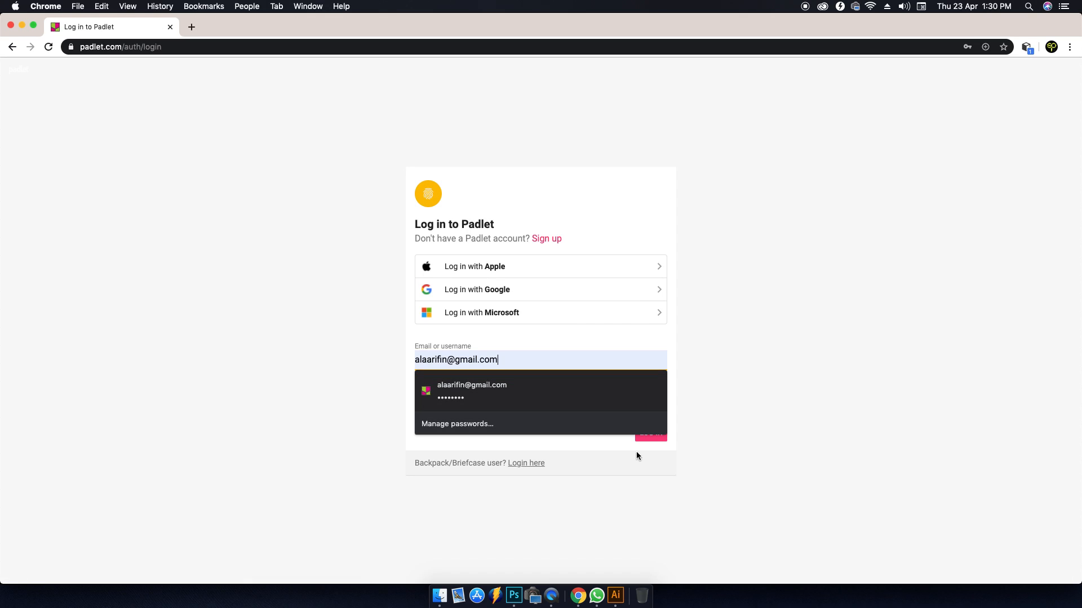
left_click(651, 437)
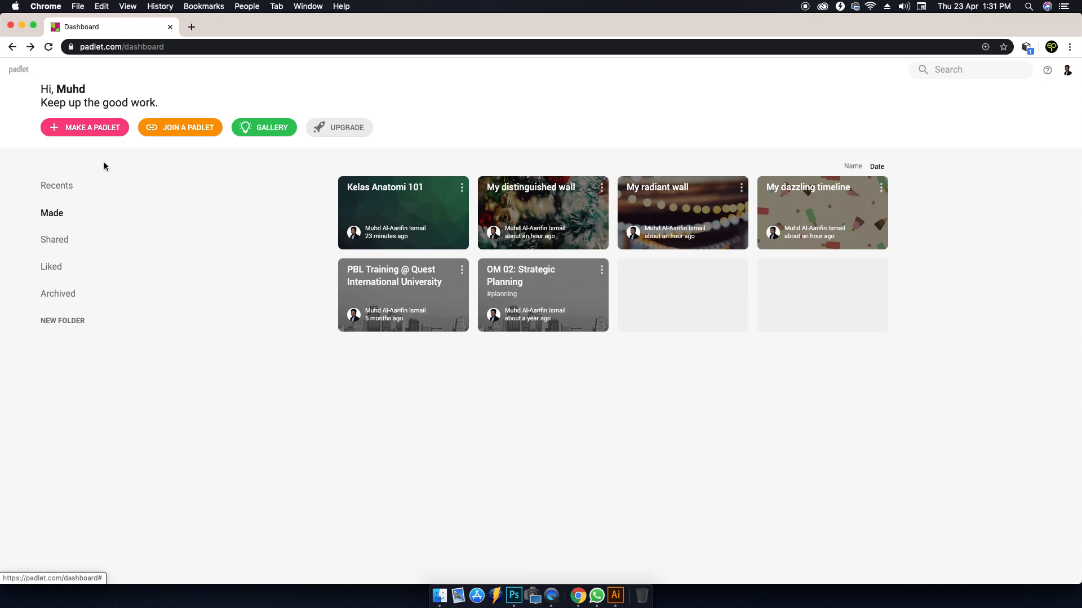
left_click(85, 127)
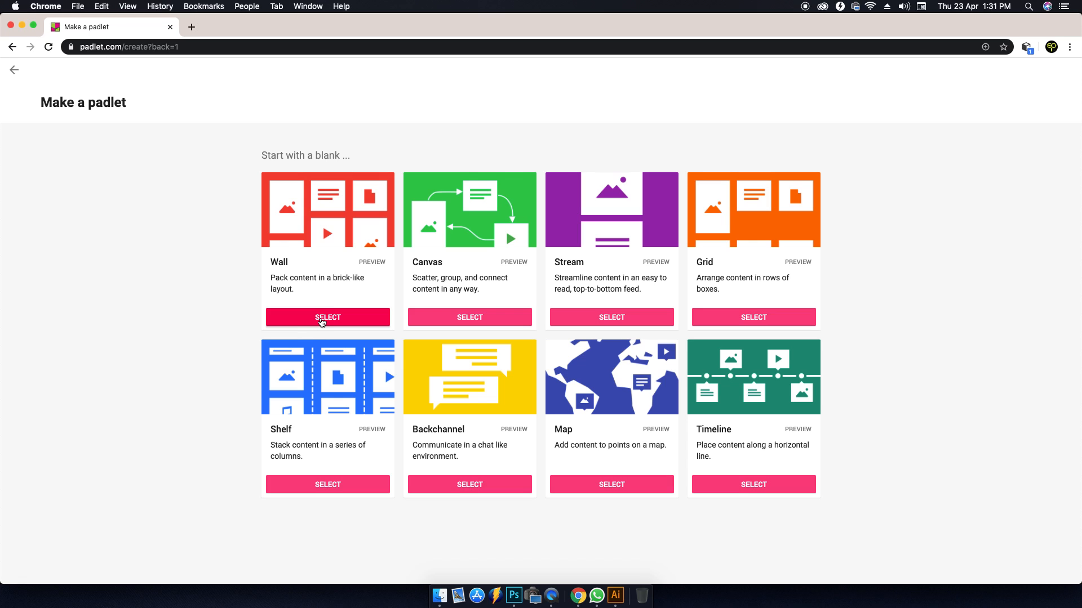
left_click(321, 318)
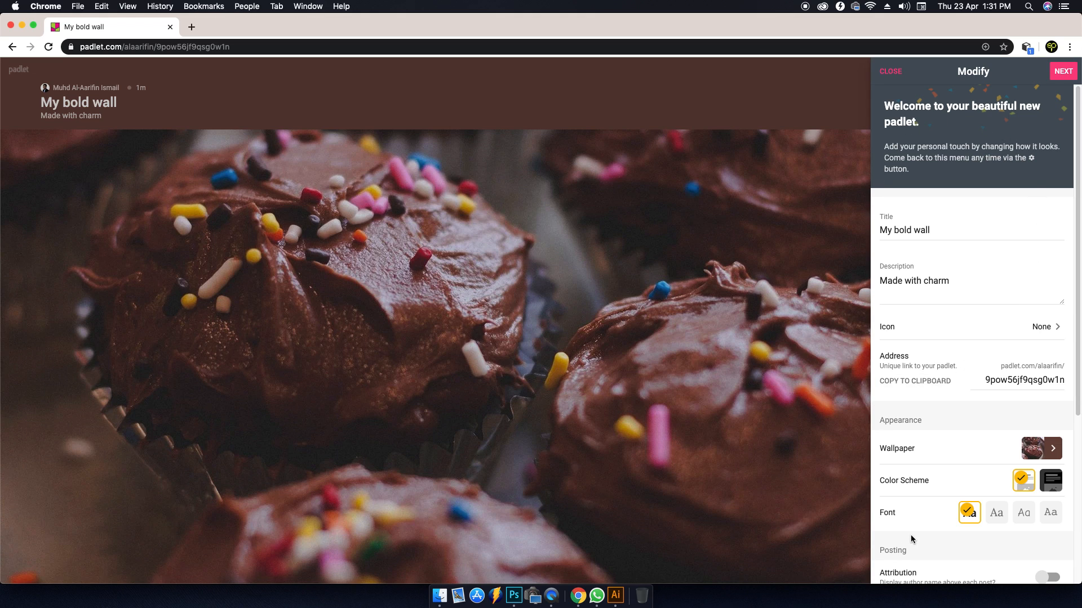
Set the padlet's title to "Kelas Anatomi 1" and its description to "Ini adalah padlet bagi kelas 1 anatomi"
left_click(941, 229)
left_click_drag(941, 230, 858, 231)
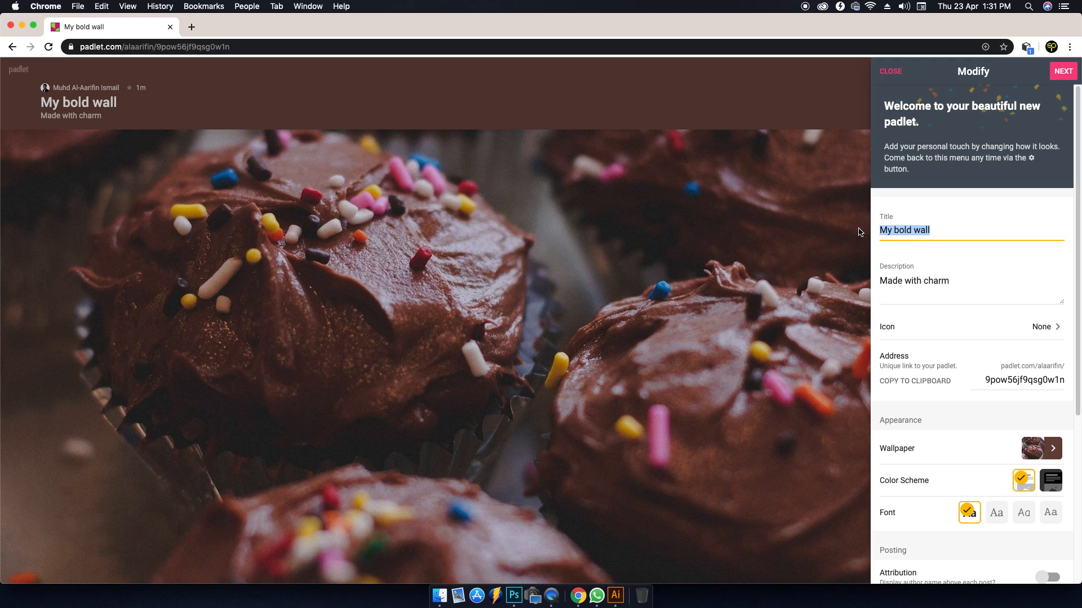
type("Kelas Anatomni 1")
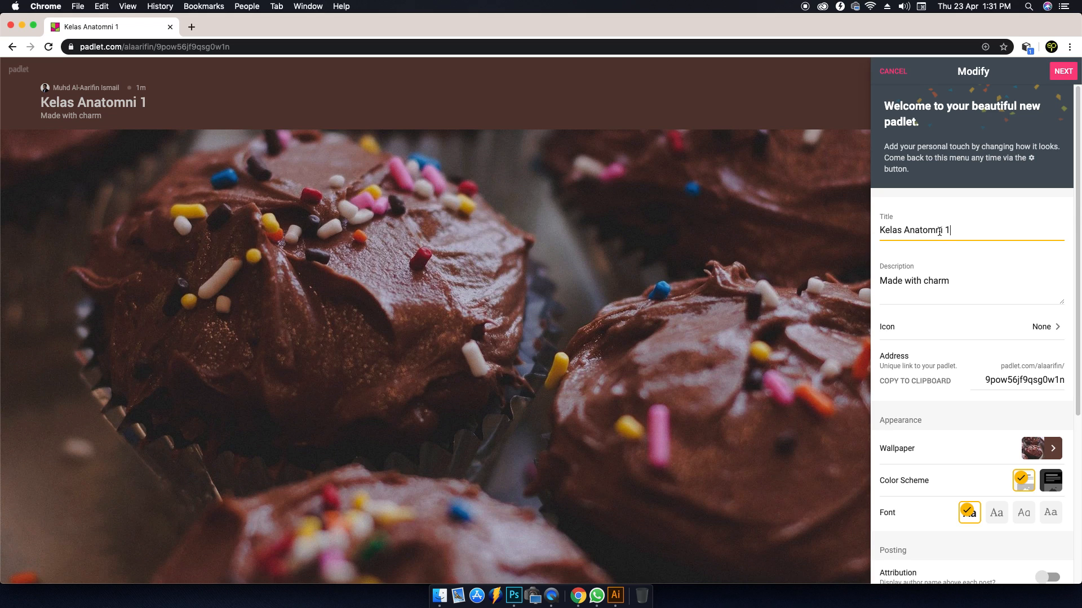
key("BackSpace")
left_click_drag(953, 282, 841, 284)
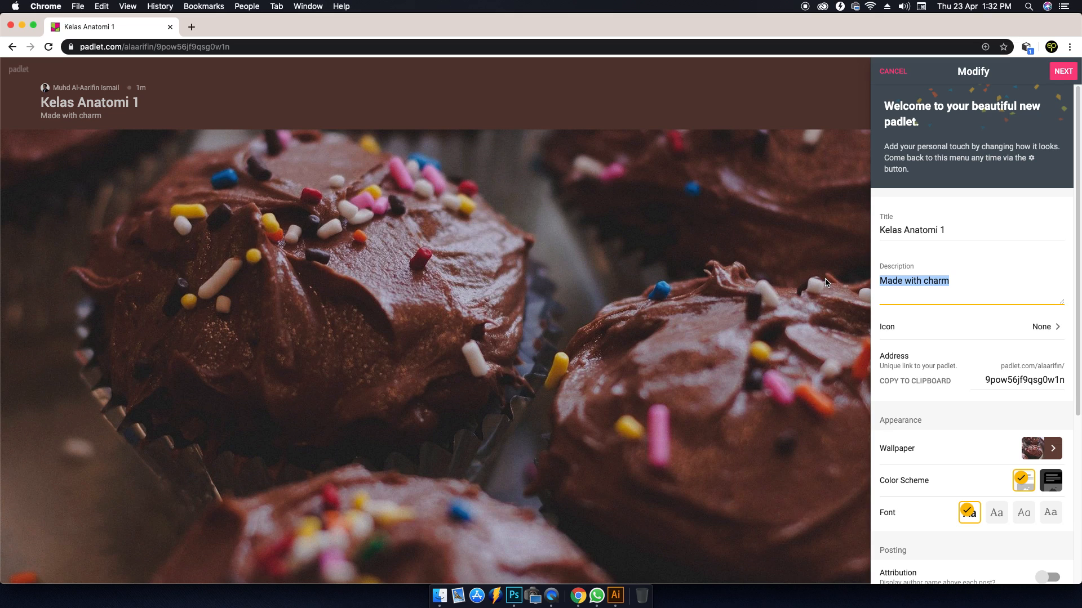
type("Ini adalah padlet bagi kelas 1 anatomi")
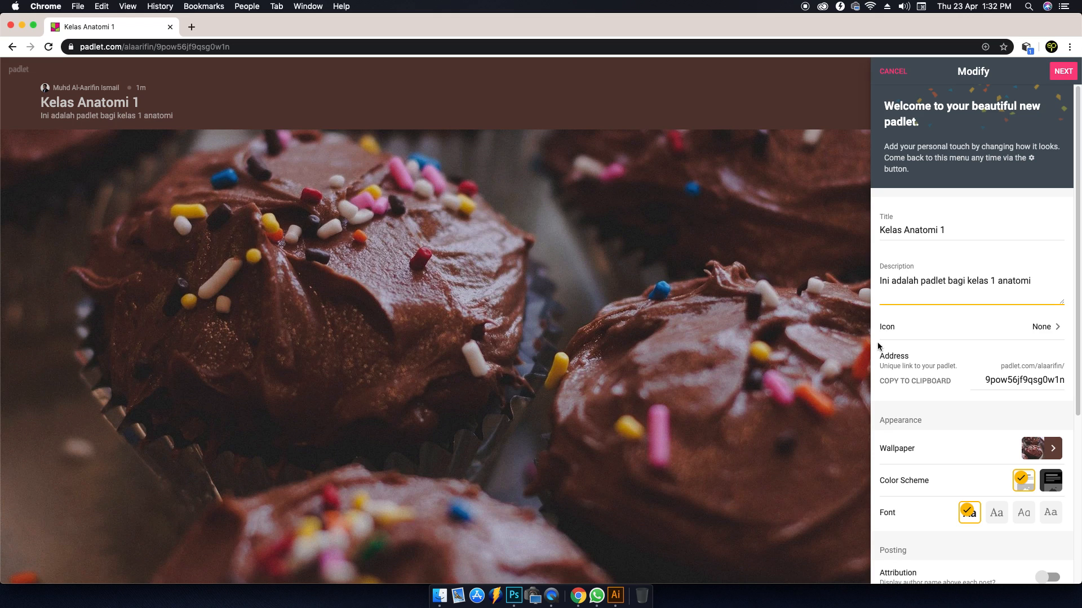
Replace the ending of the padlet's unique address with "kelasanatomi1"
scroll(952, 333, "down", 1)
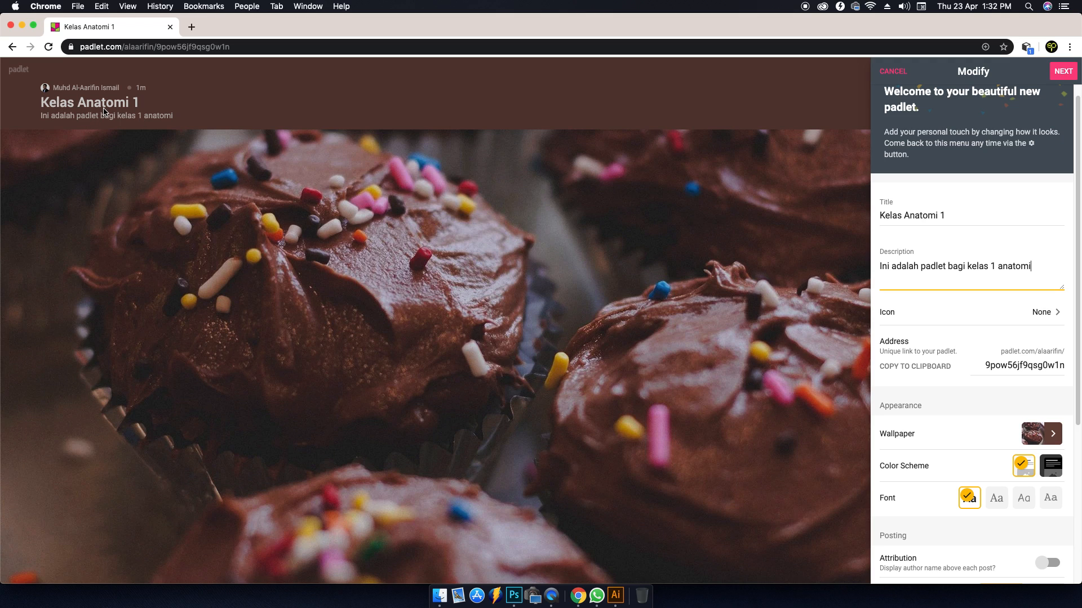
left_click_drag(986, 366, 1068, 367)
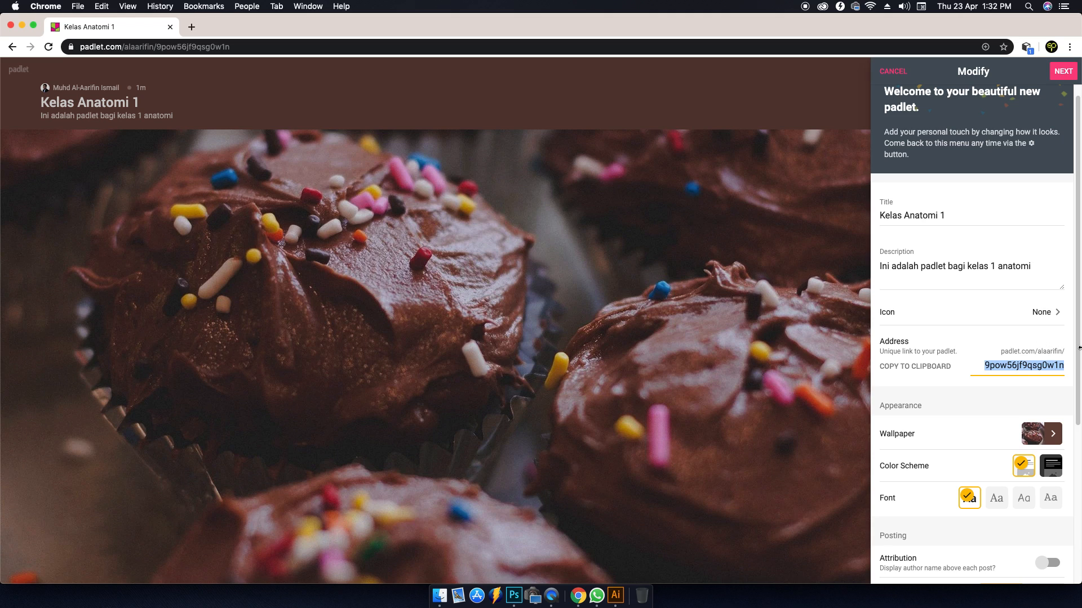
type("kelas")
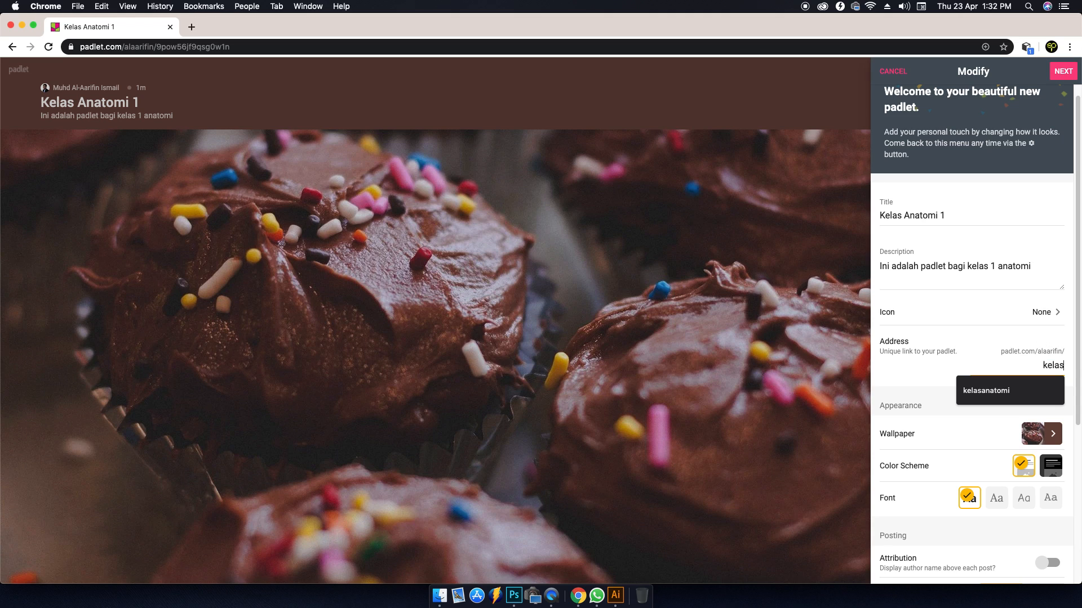
type("anatomi")
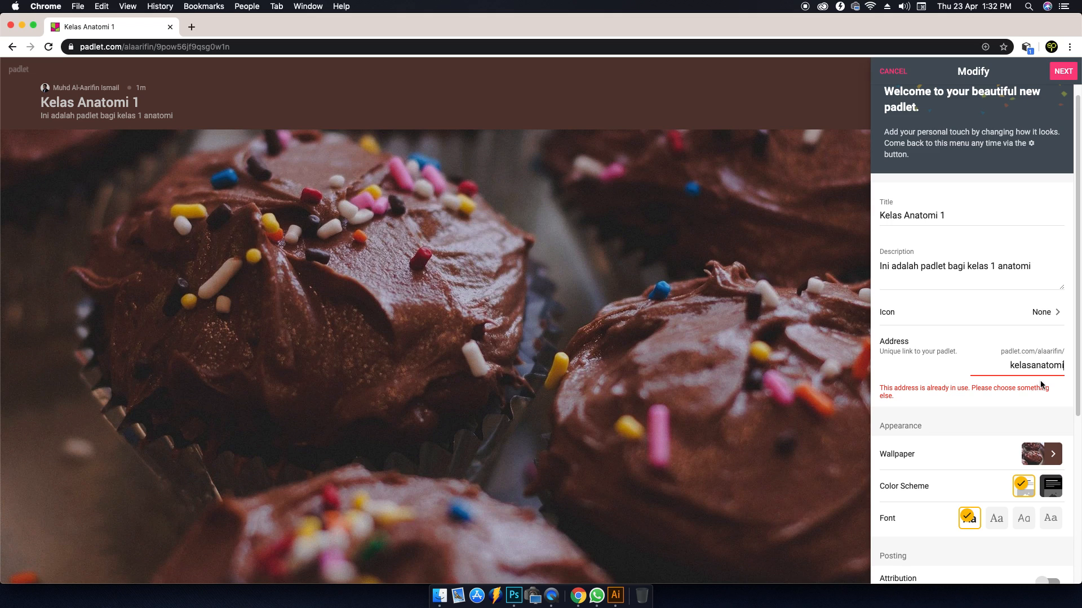
type("1")
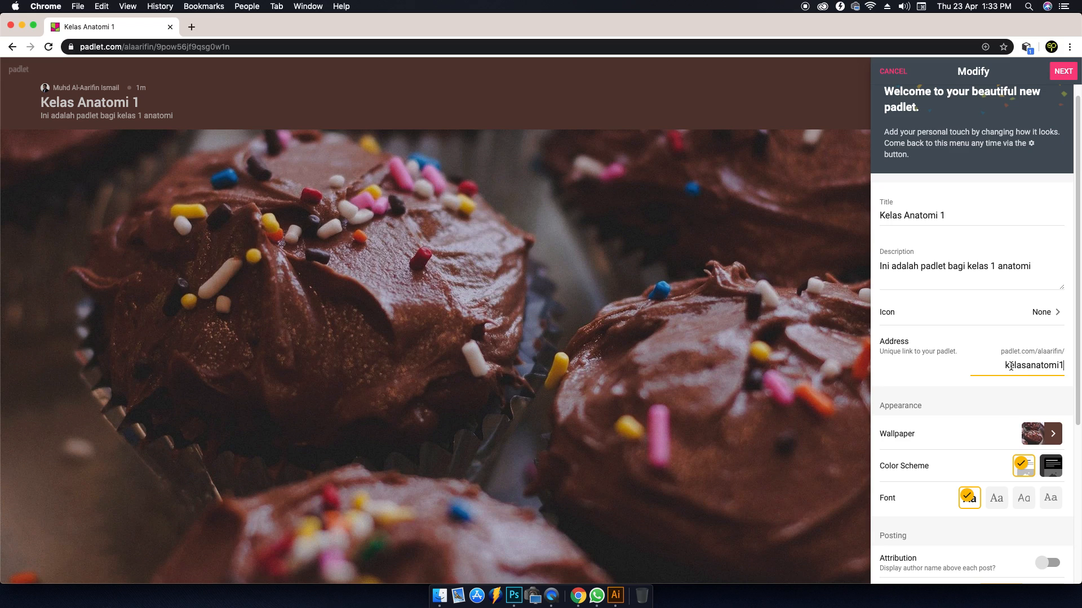
left_click_drag(1005, 354, 1067, 368)
left_click(1049, 365)
Try the dark brown and orange solid colors as the padlet's wallpaper
scroll(1048, 365, "down", 4)
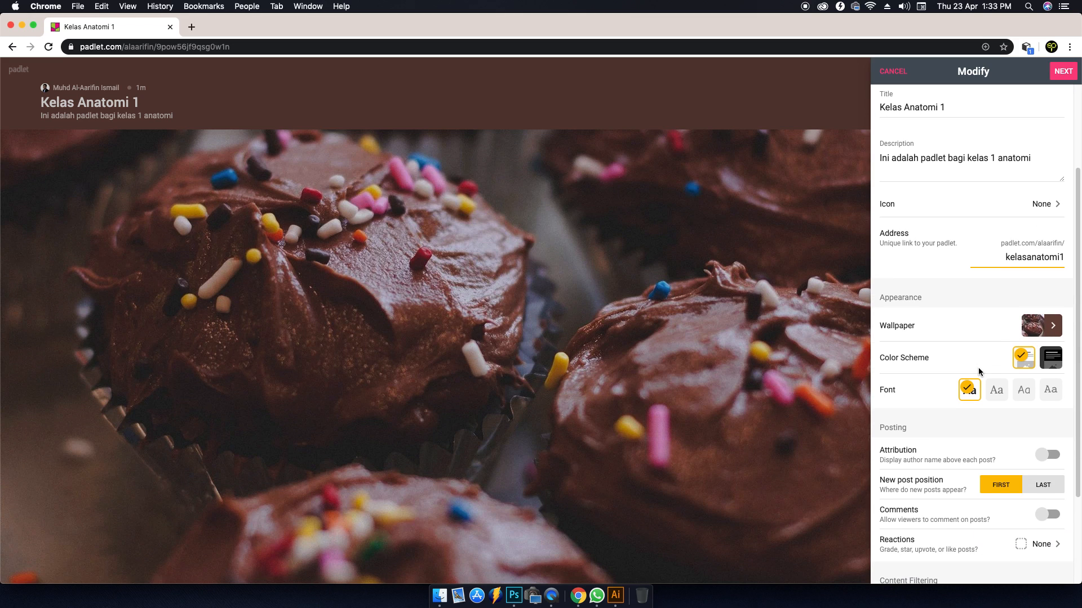
left_click(1052, 325)
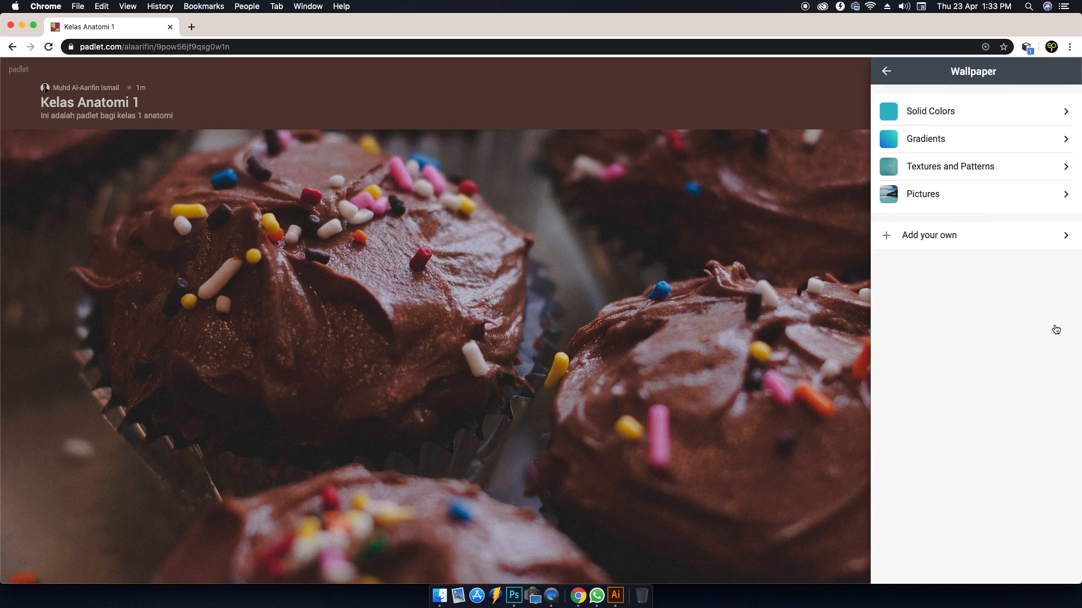
left_click(937, 116)
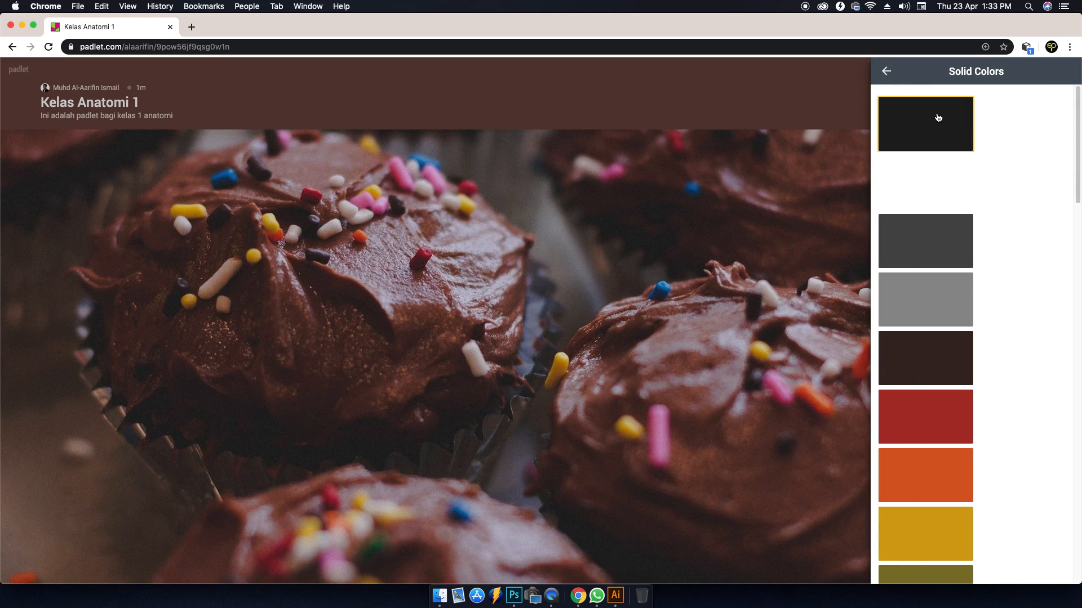
left_click(931, 368)
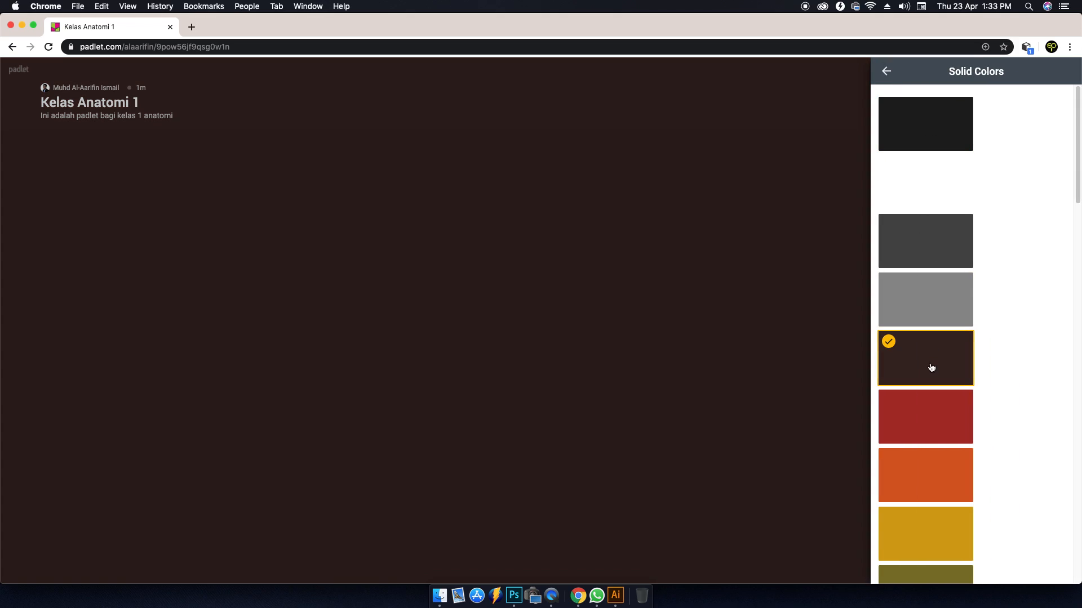
left_click(918, 454)
left_click(886, 71)
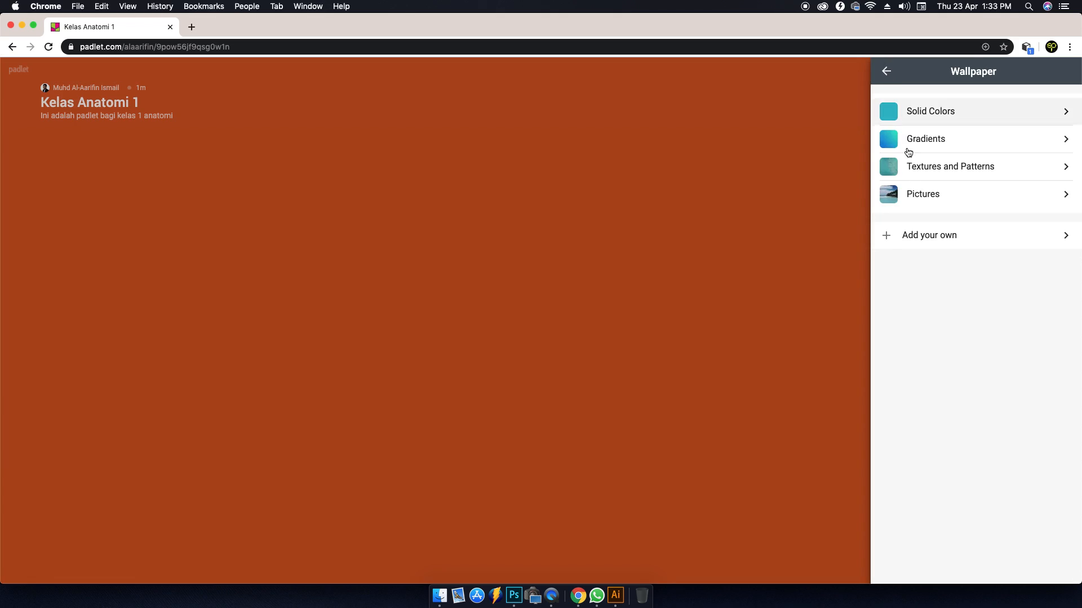
Try the orange, yellow and red radial gradients as the padlet's wallpaper
left_click(924, 140)
left_click(915, 281)
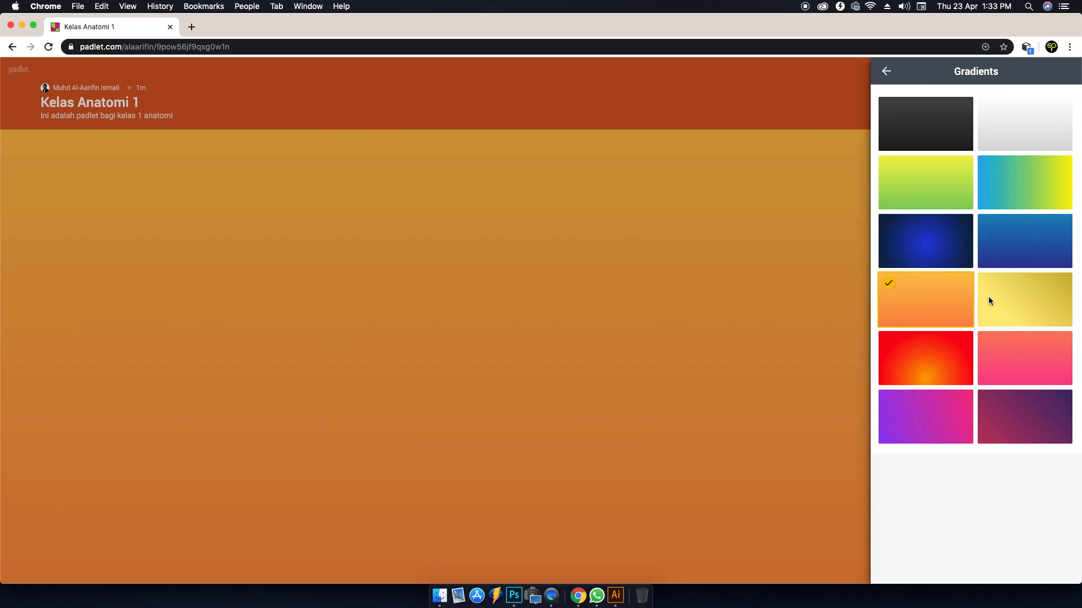
left_click(1014, 302)
left_click(933, 365)
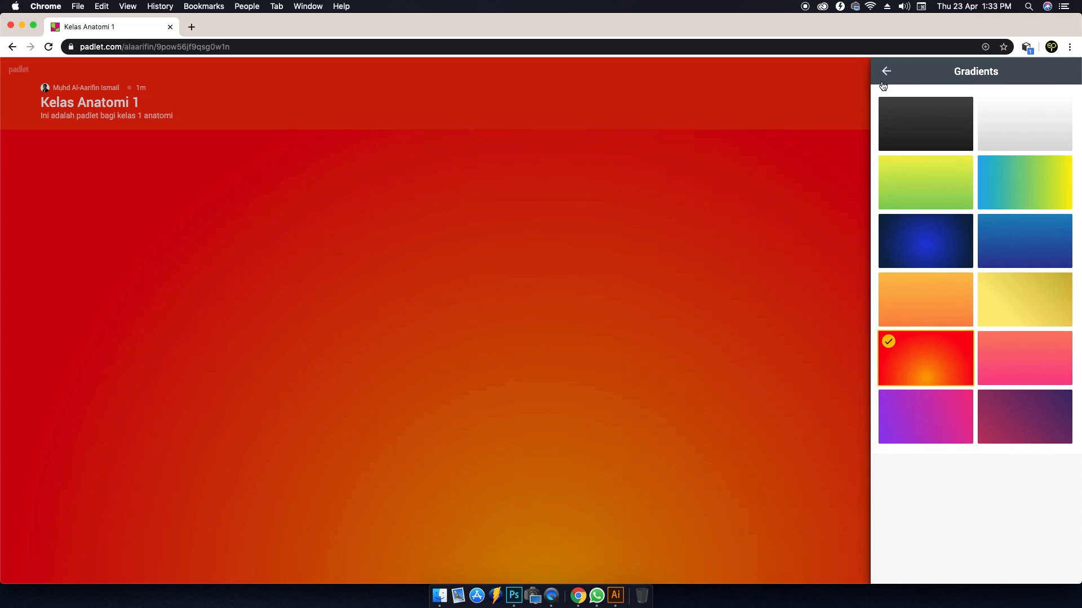
left_click(886, 71)
Try the Washi pattern from the textures and patterns as the padlet's wallpaper
left_click(931, 163)
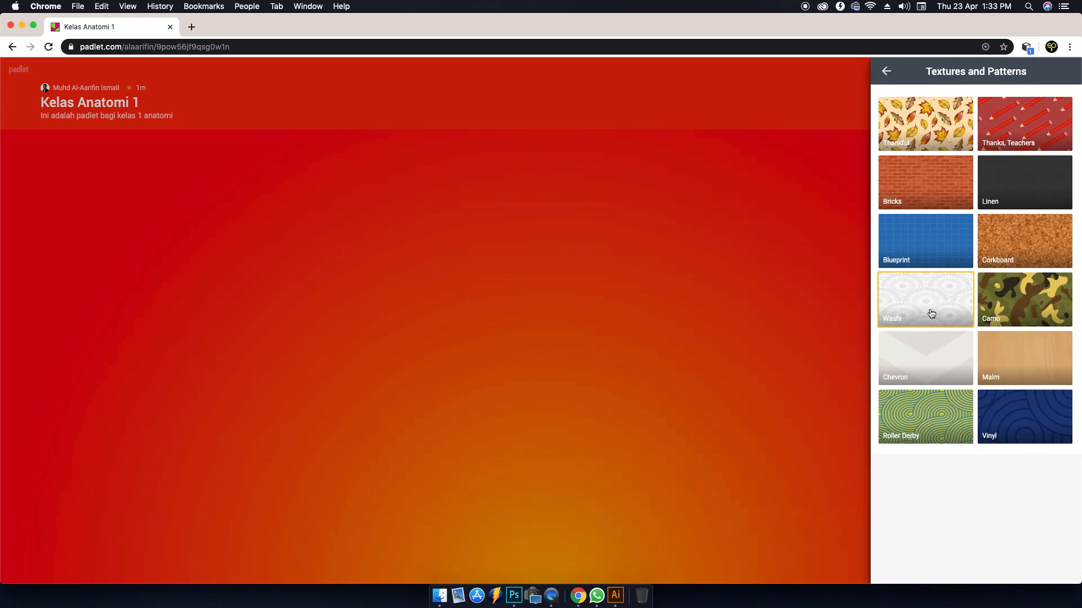
left_click(931, 315)
left_click(886, 72)
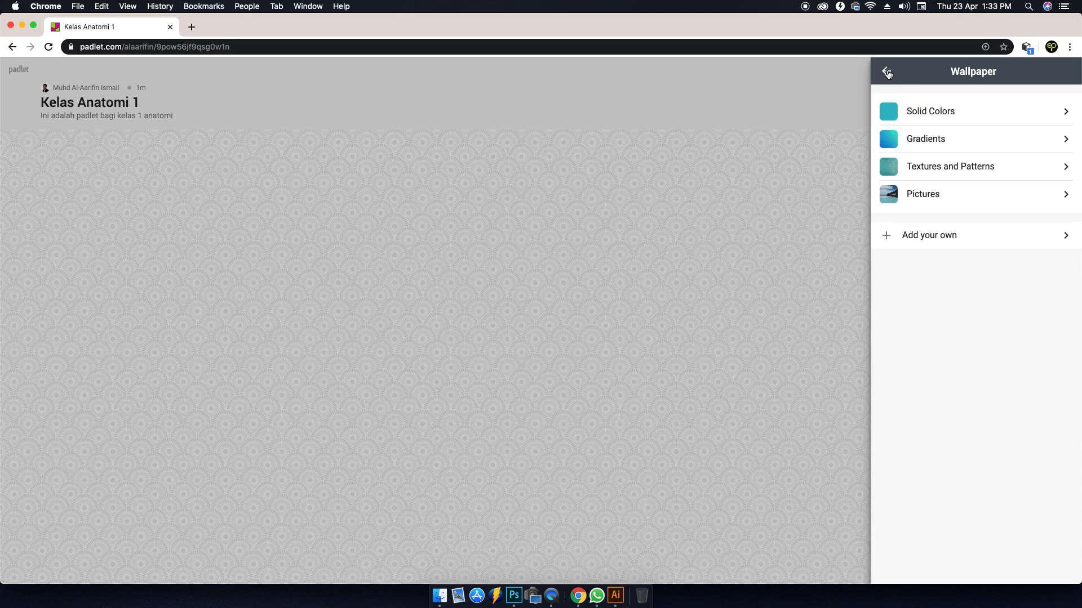
Set the wallpaper to the Yellow Wood picture and return to the padlet's main settings
left_click(938, 195)
scroll(944, 360, "down", 2)
scroll(944, 360, "down", 5)
left_click(926, 490)
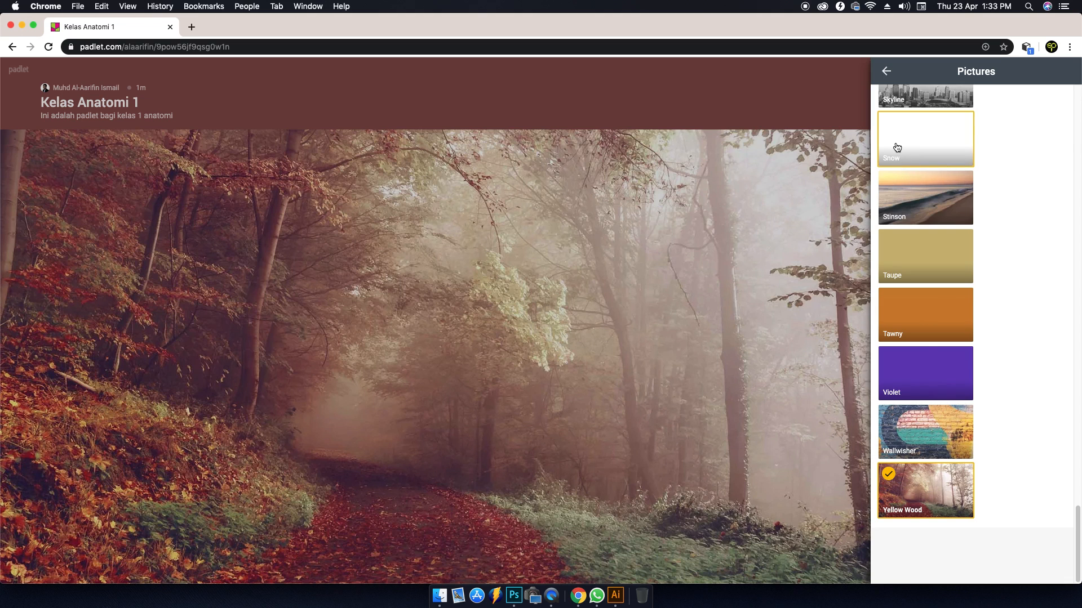
left_click(887, 71)
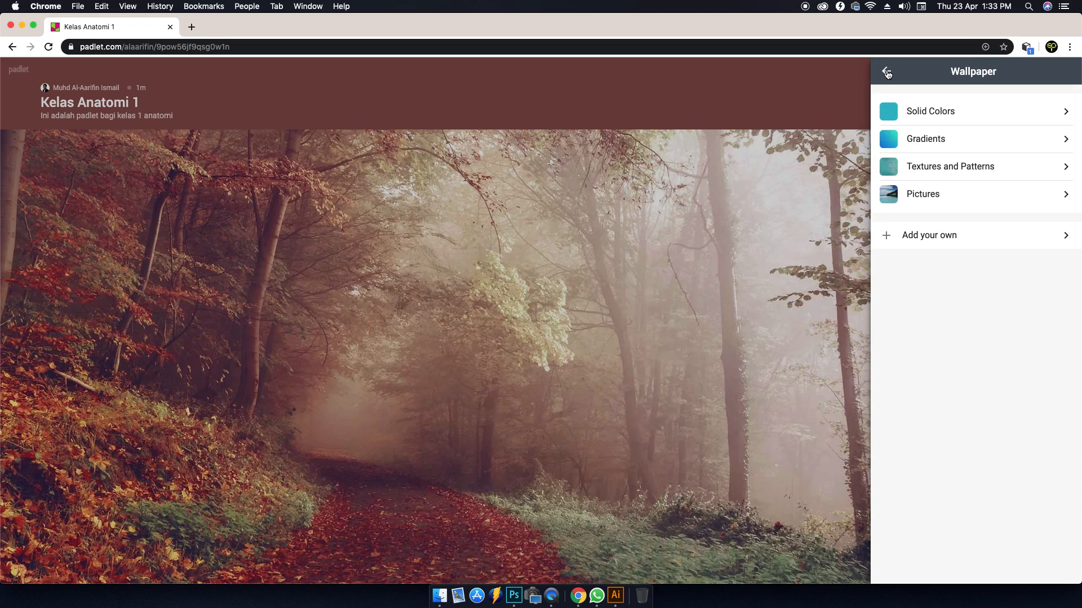
left_click(887, 72)
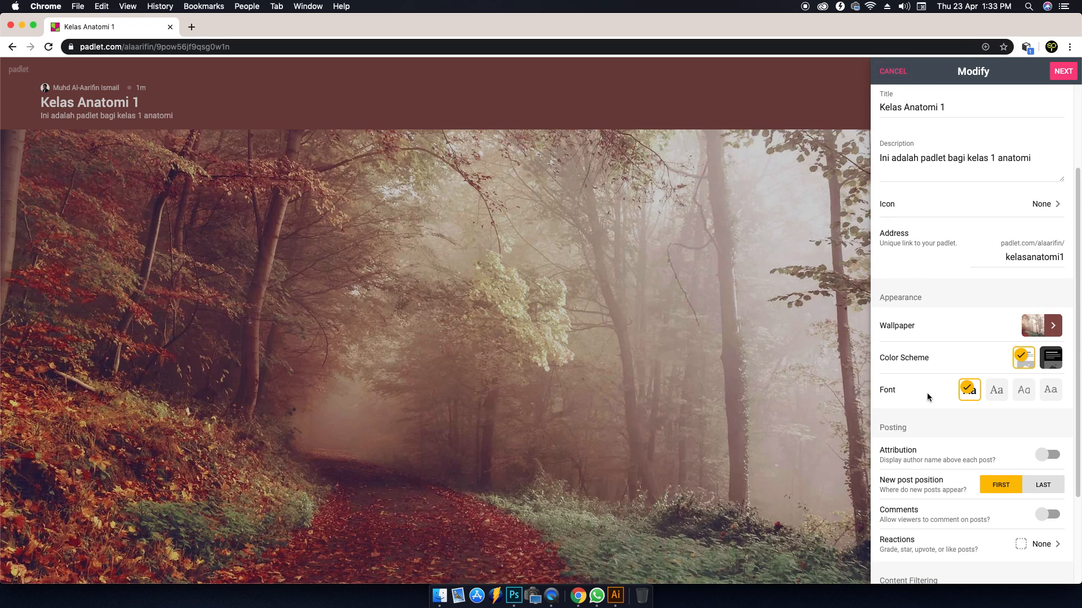
Try the three alternative fonts for the padlet, ending with the original first font selected
scroll(928, 396, "down", 1)
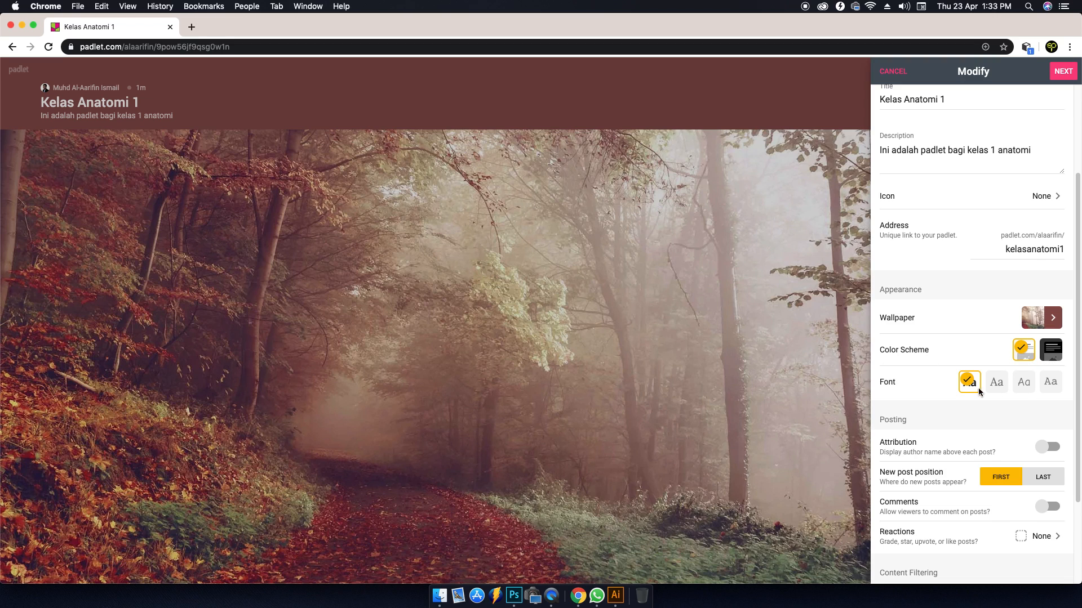
left_click(1001, 392)
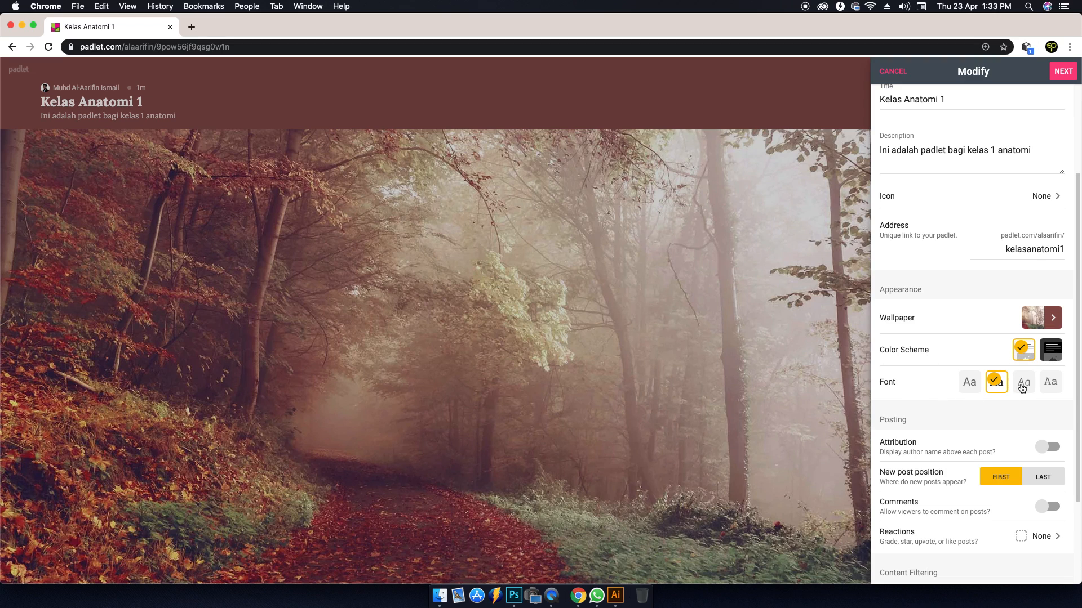
left_click(1026, 387)
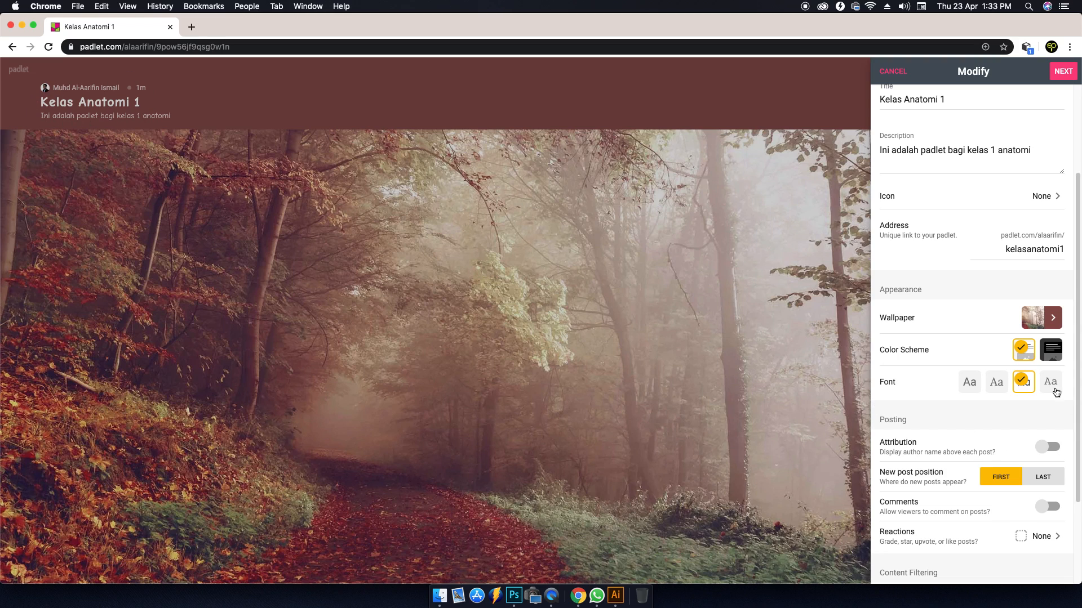
left_click(1051, 387)
left_click(1021, 385)
left_click(973, 388)
Turn on Attribution so the author's name is displayed above each post
scroll(974, 389, "down", 3)
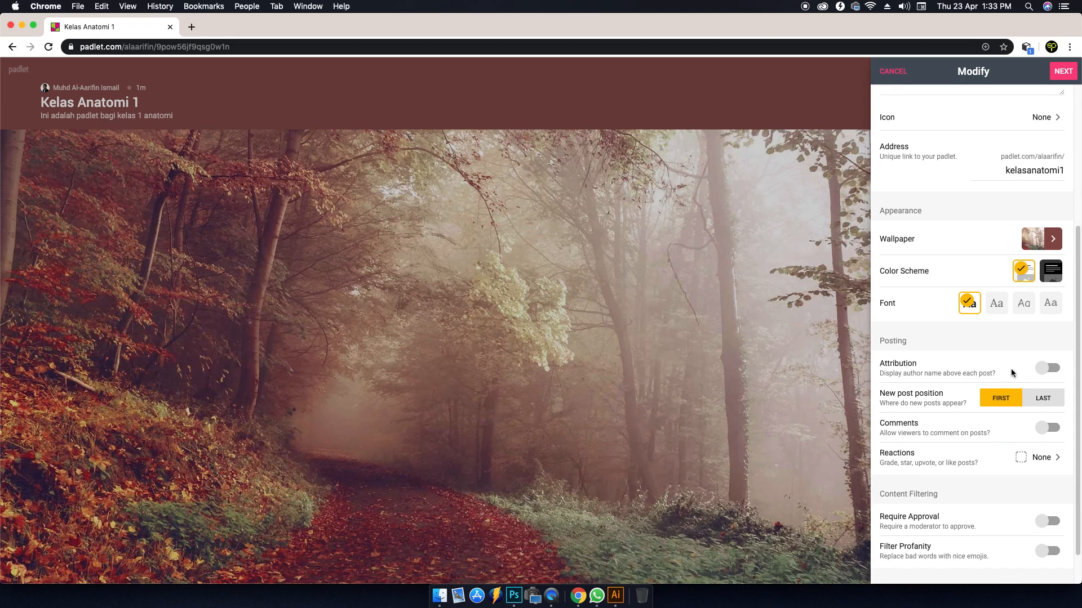
left_click(1054, 370)
left_click(1057, 372)
left_click(1057, 372)
Turn on Comments so viewers can comment on posts
scroll(890, 398, "down", 1)
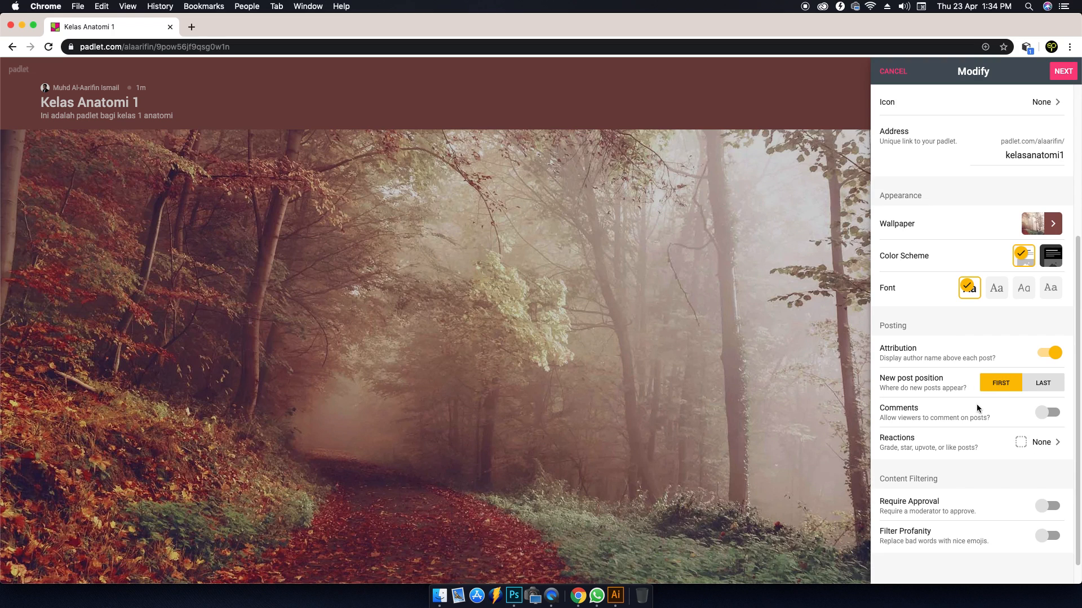
left_click(1057, 415)
left_click(1049, 414)
left_click(1050, 415)
Set the post reactions to Like and return to the padlet's main settings
scroll(1047, 419, "down", 1)
left_click(970, 431)
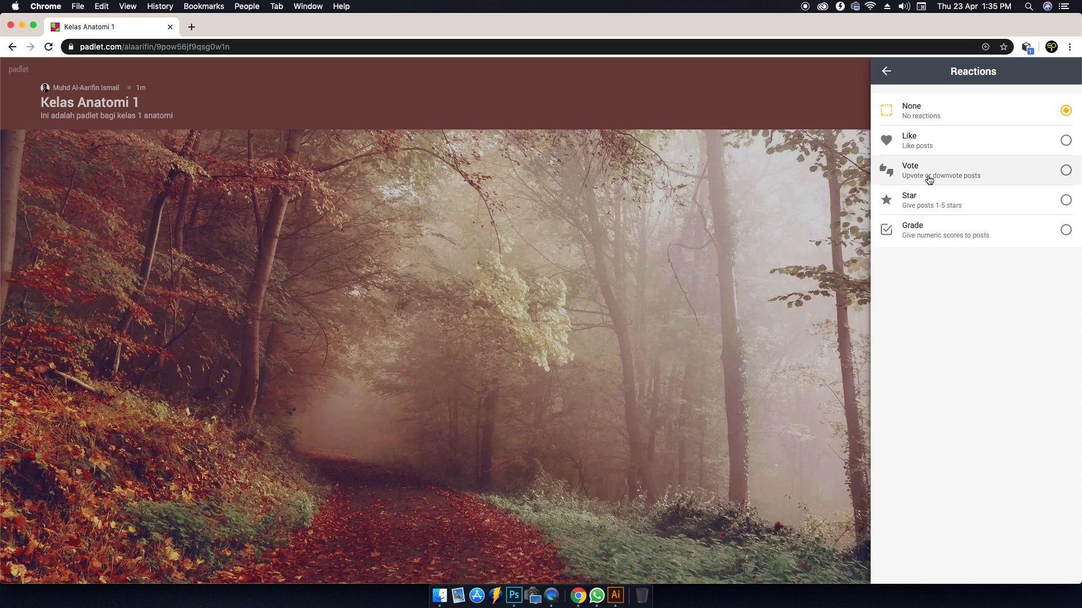
left_click(930, 147)
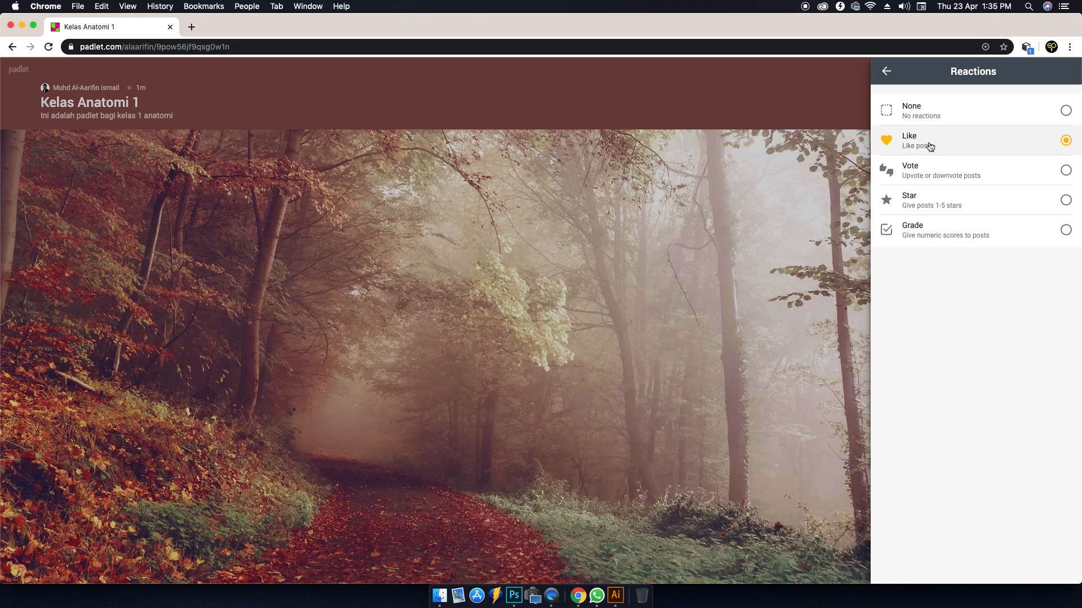
left_click(885, 71)
Turn on Filter Profanity and proceed to finish setting up the padlet
scroll(1021, 451, "down", 1)
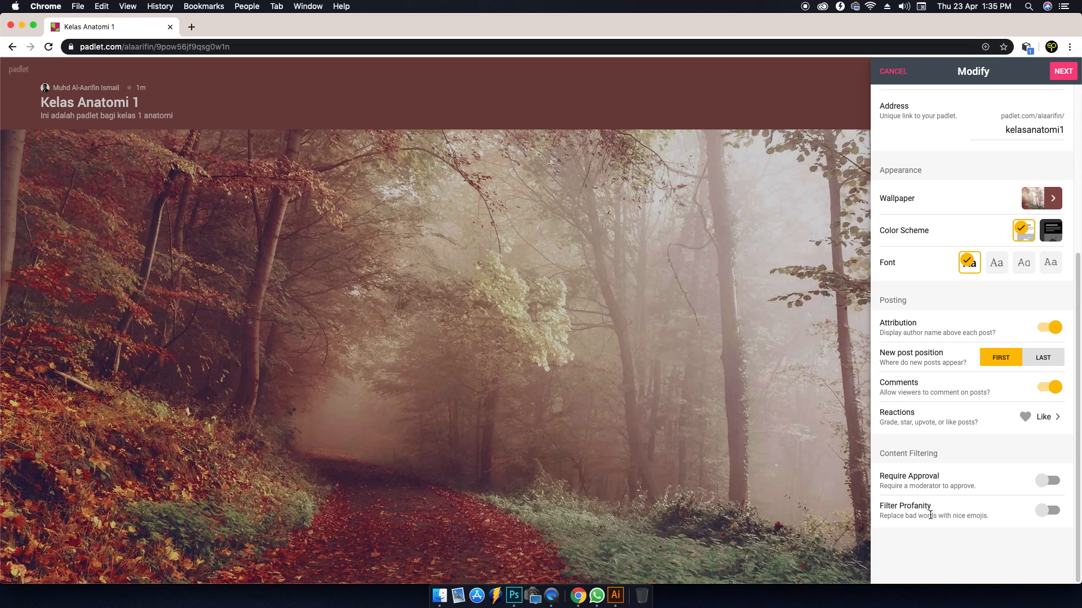
left_click(1048, 511)
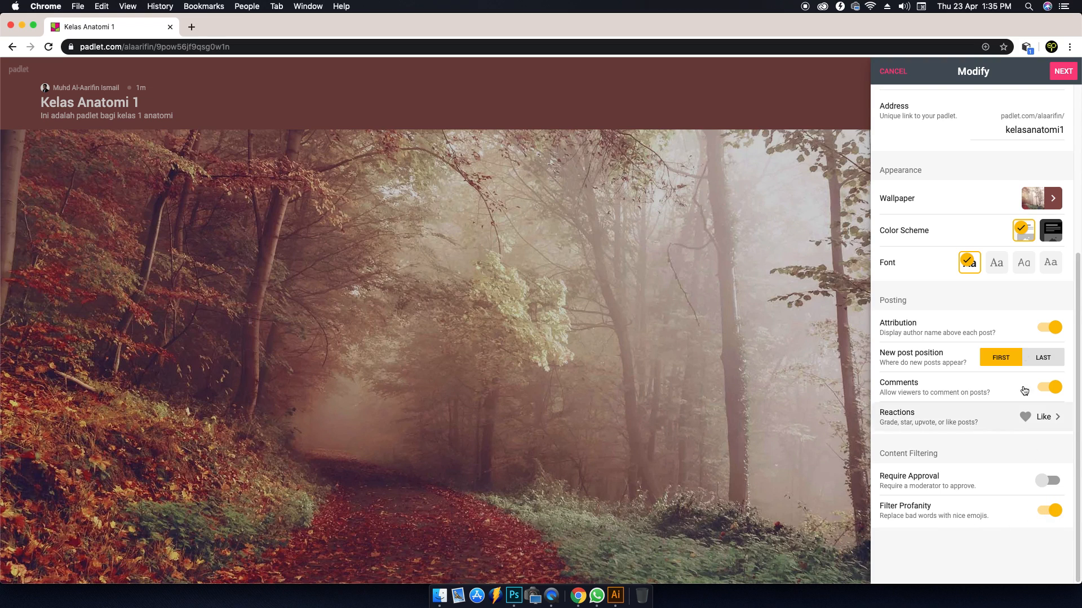
left_click(1063, 72)
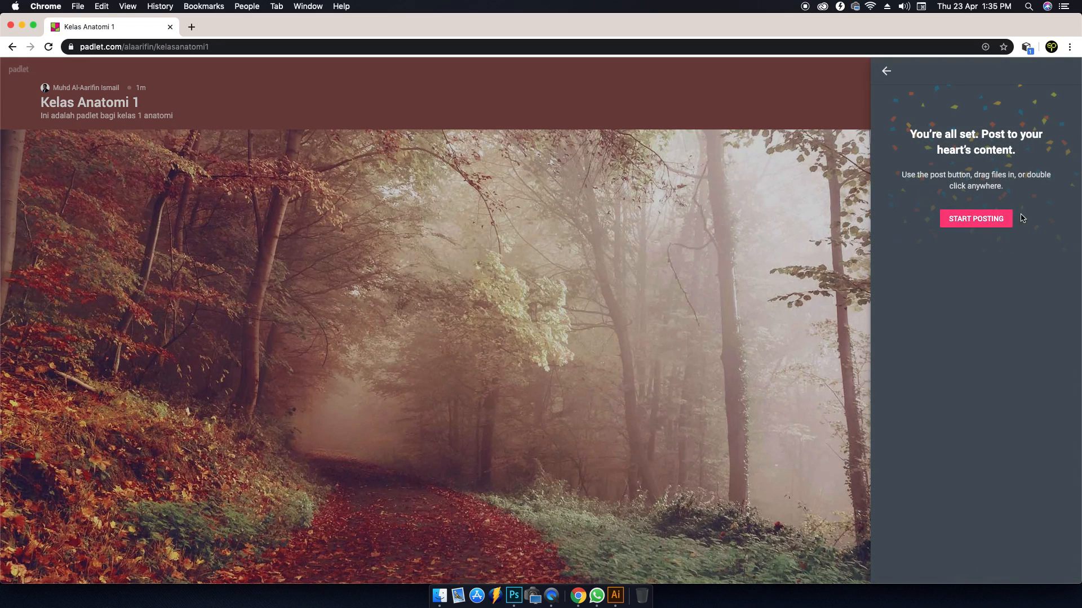
Start posting and create a post titled "Learning Material 1" with the text "This is the main material for this class"
left_click(982, 219)
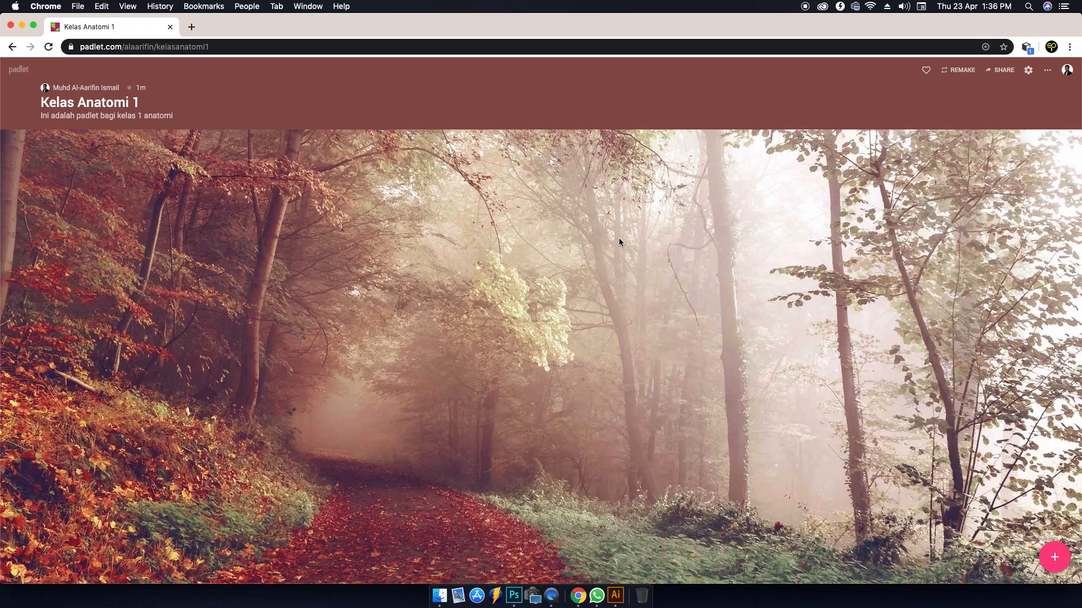
left_click(1054, 557)
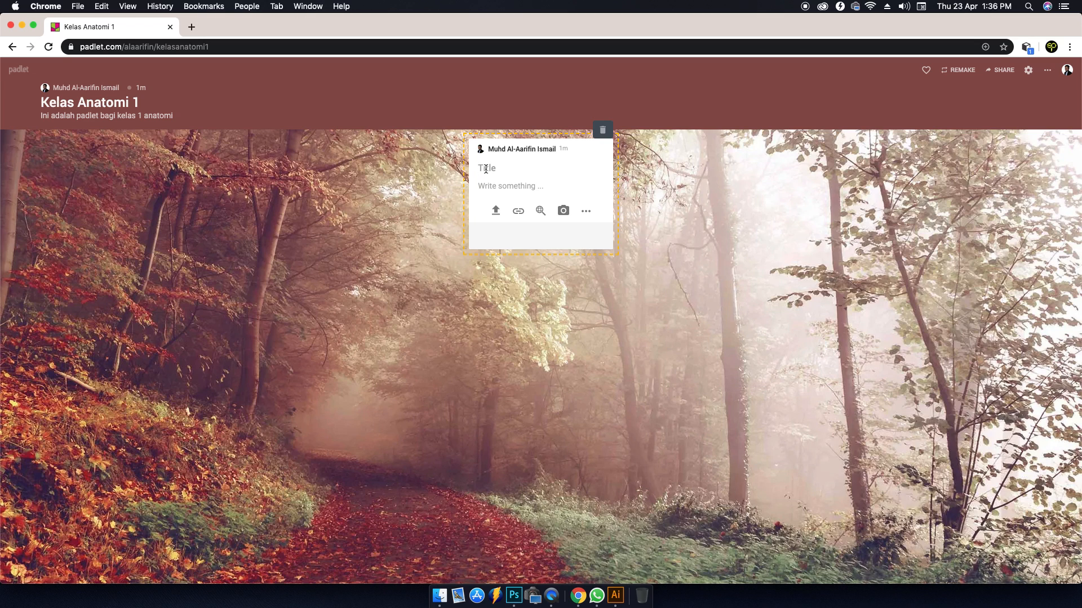
type("Learning Materials")
left_click(490, 183)
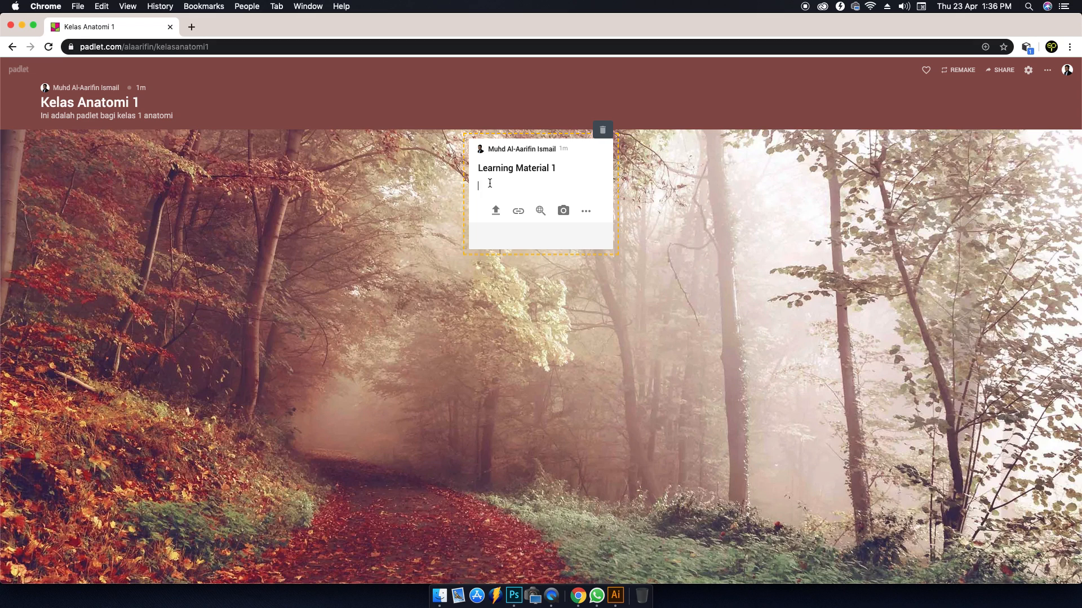
type("Thi")
type("s is the main material for this class")
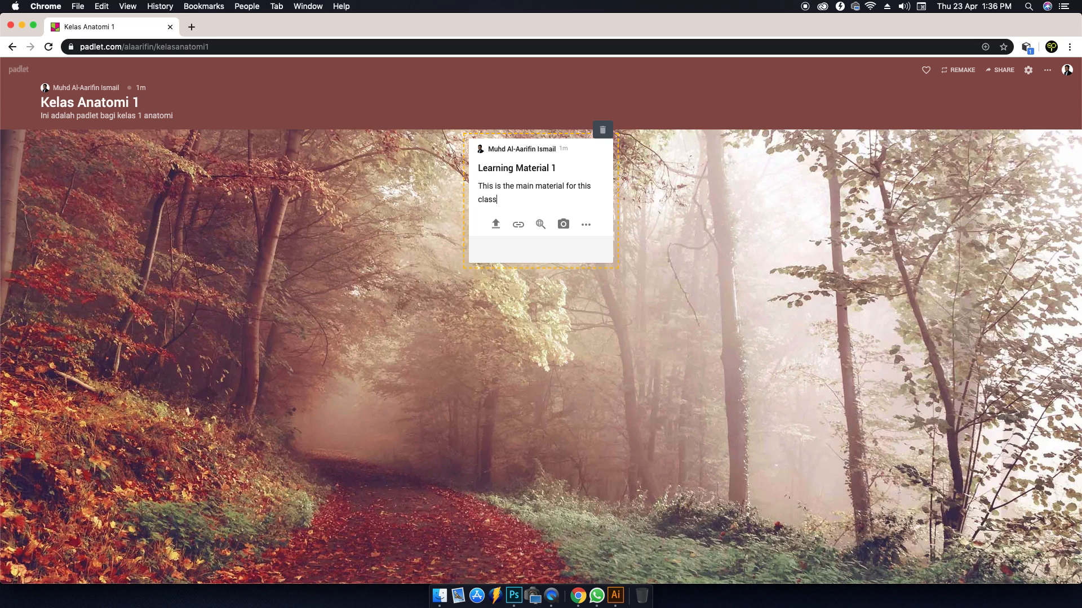
Attach the image "Screenshot 2020-04-20 at 1.24.13 PM" from the Desktop to the Learning Material 1 post and publish the post
left_click(497, 226)
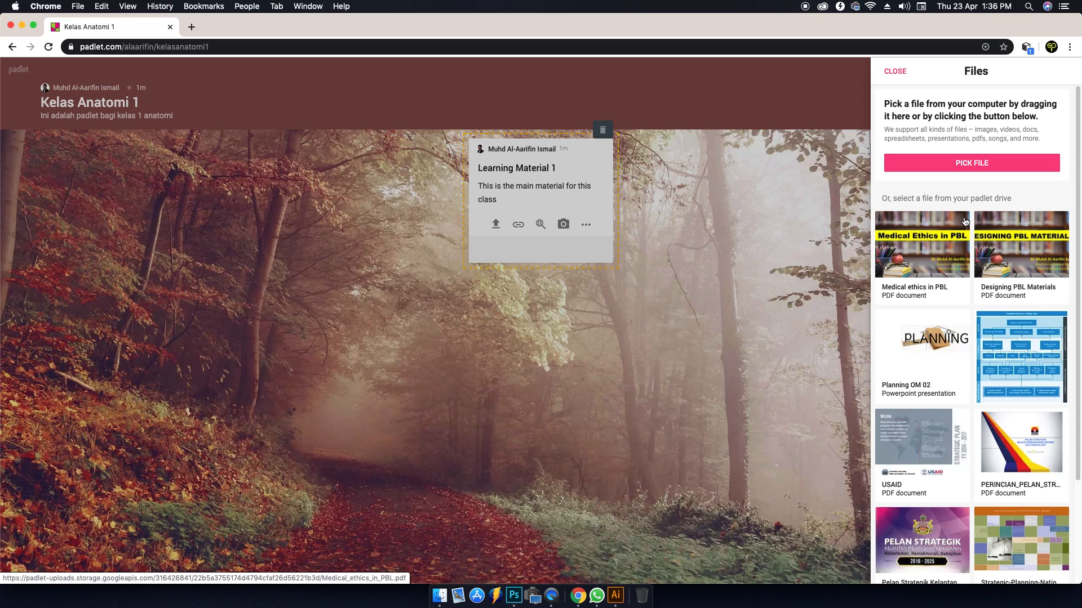
left_click(970, 168)
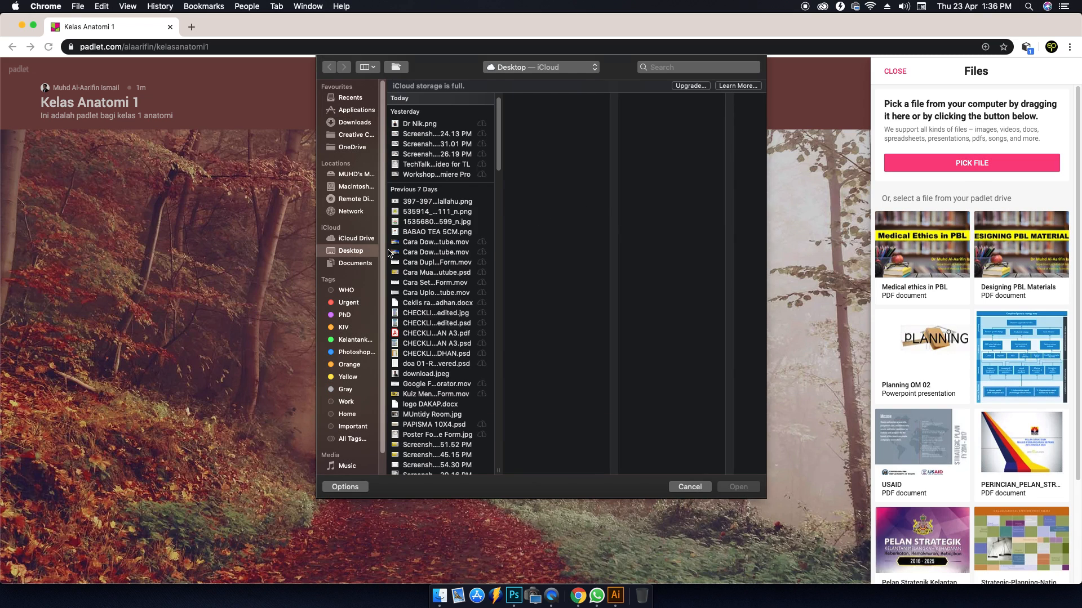
left_click(428, 134)
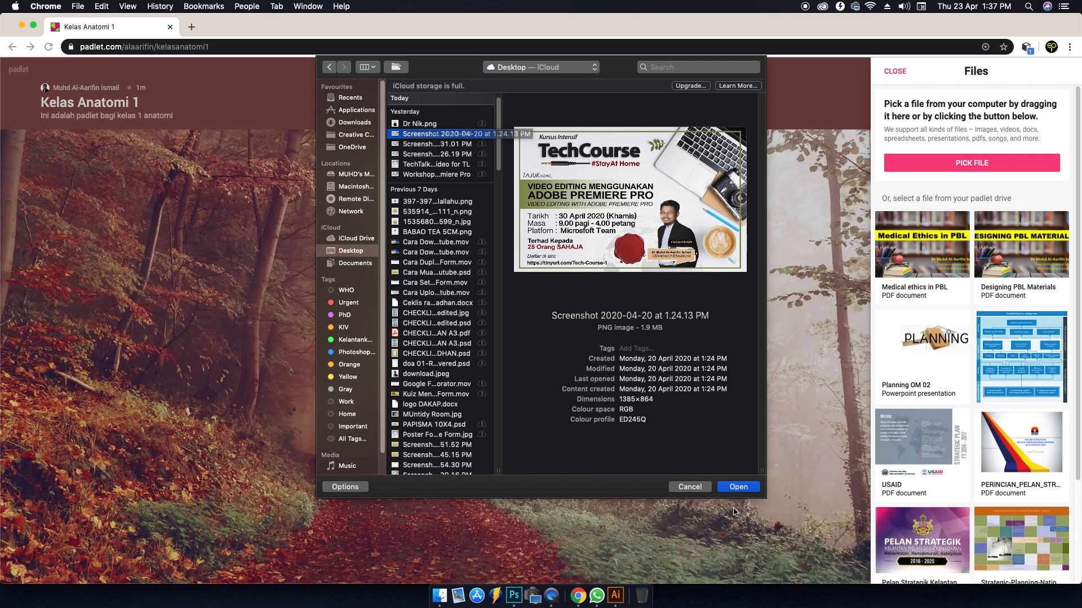
left_click(742, 487)
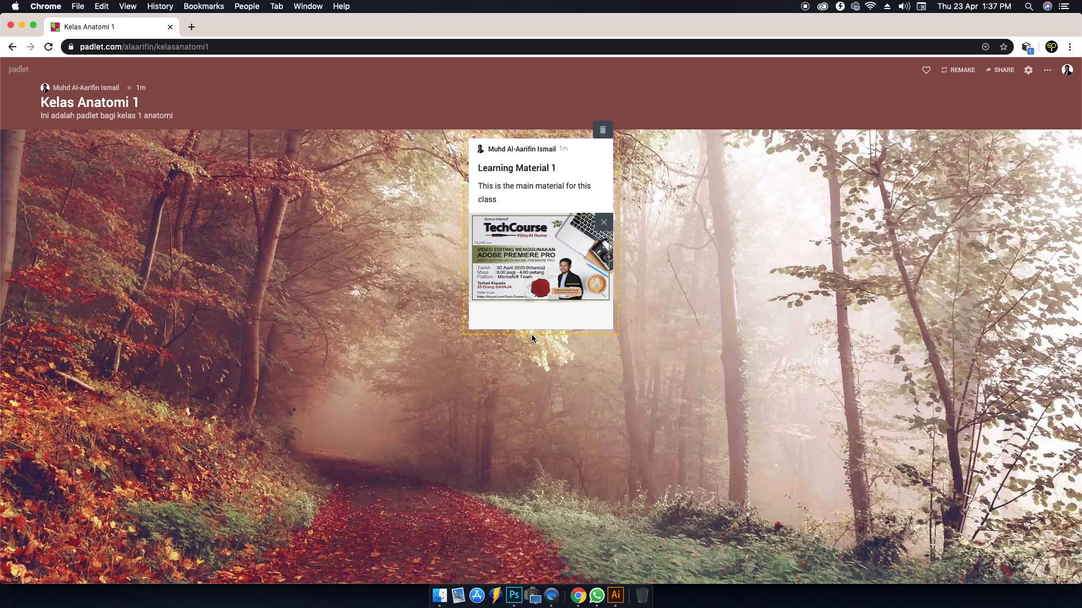
left_click(553, 168)
type("1")
left_click(493, 466)
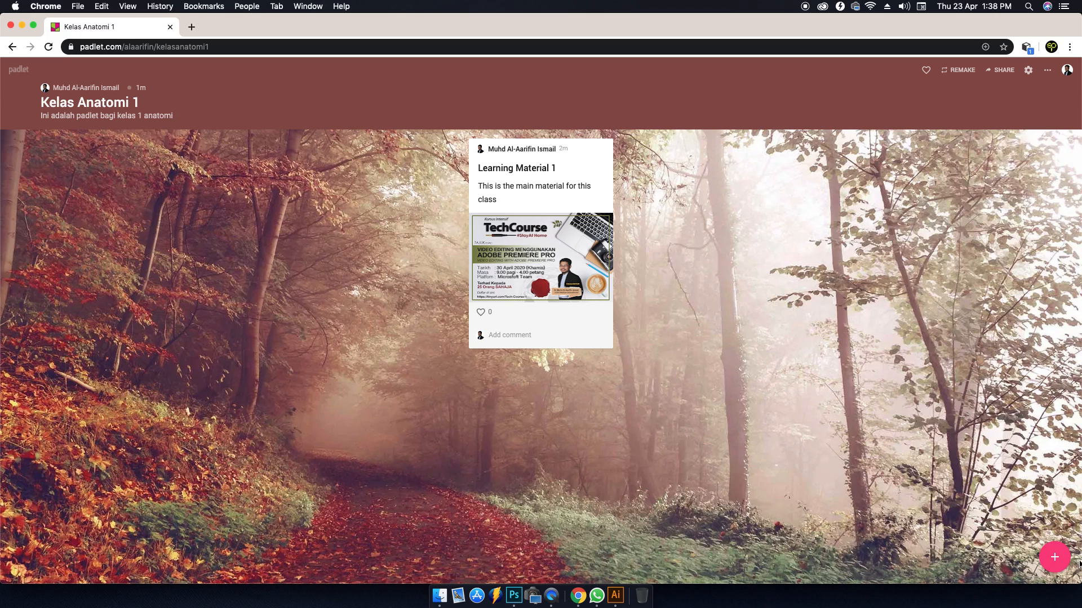
Add a second, blank post to the padlet and look at its link attachment dialog without entering a URL
left_click(1054, 557)
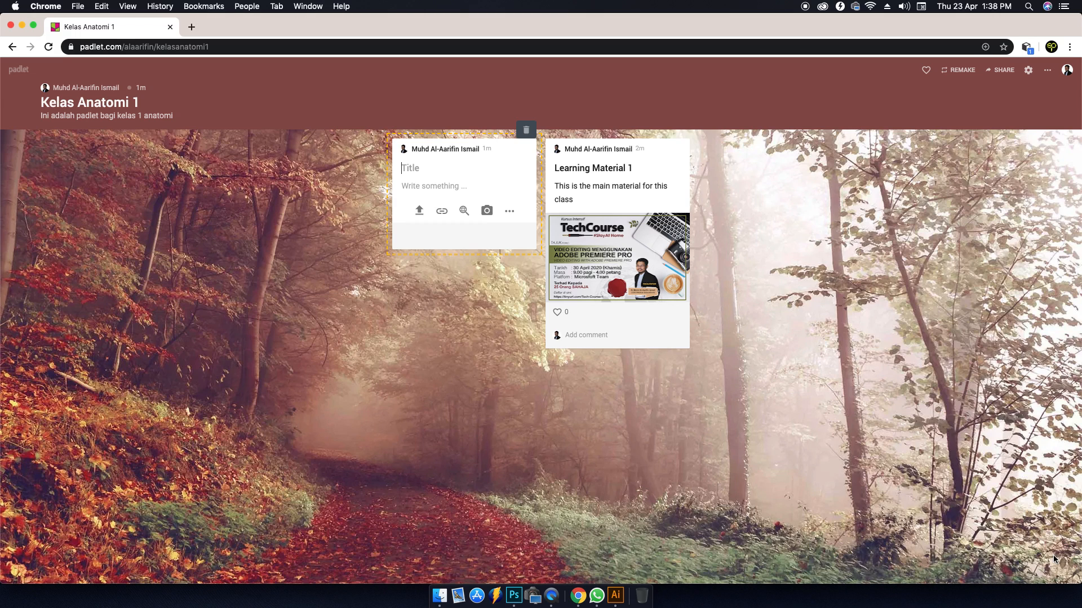
left_click(442, 213)
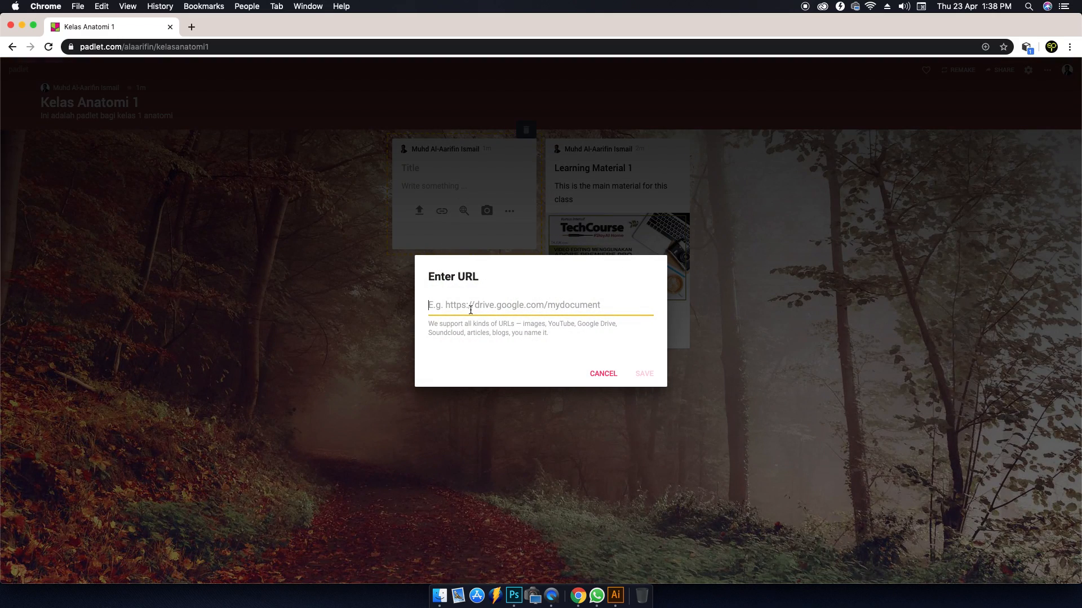
left_click(609, 374)
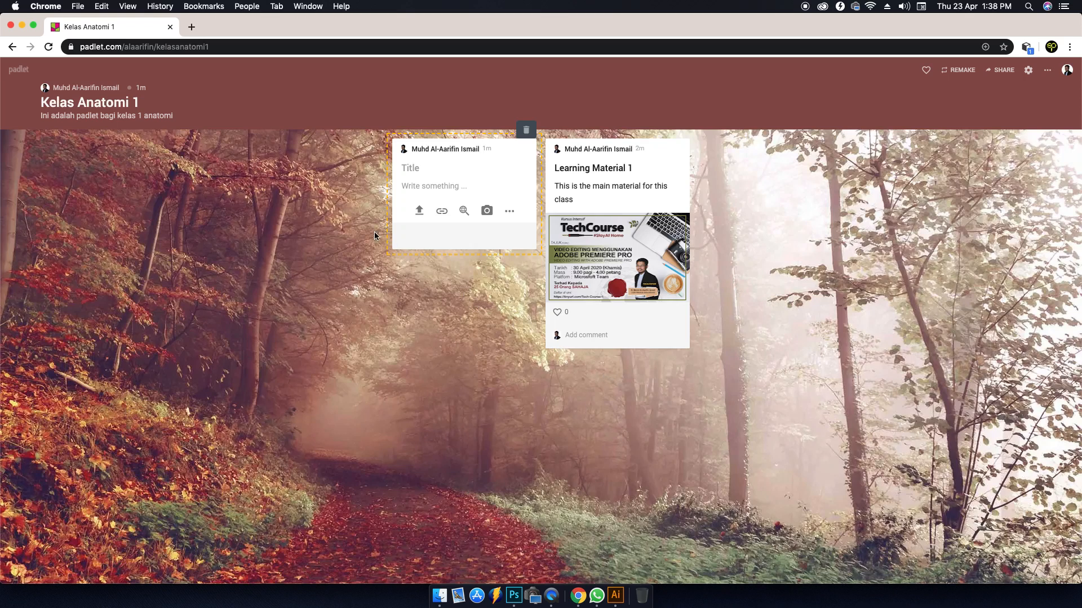
Open youtube.com in a new browser tab and search for "cara membuat kuiz menggunakan kahoot"
left_click(192, 27)
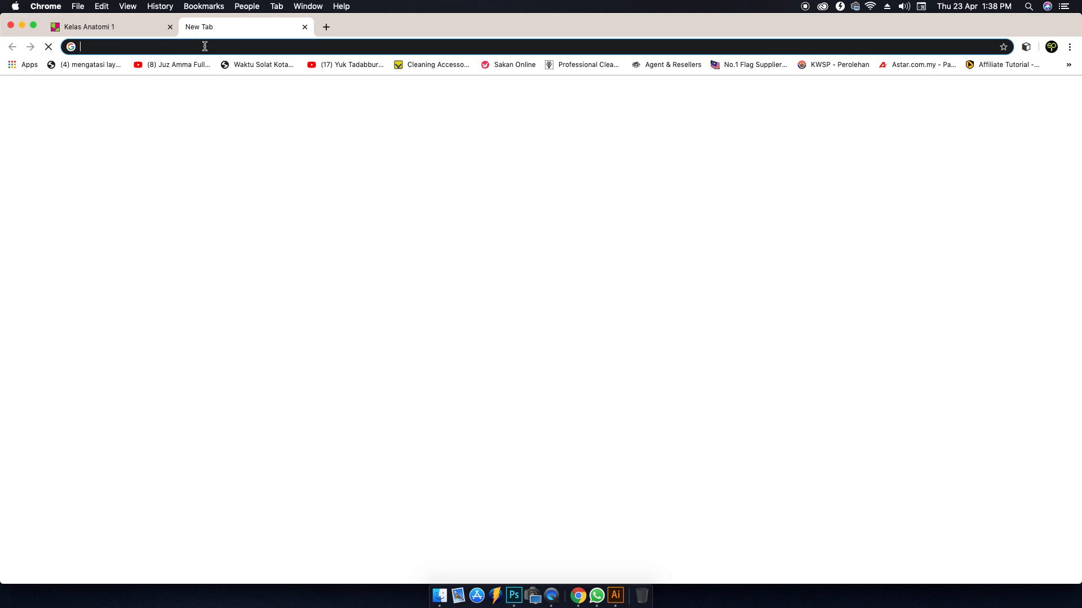
type("youtube.com")
key("Return")
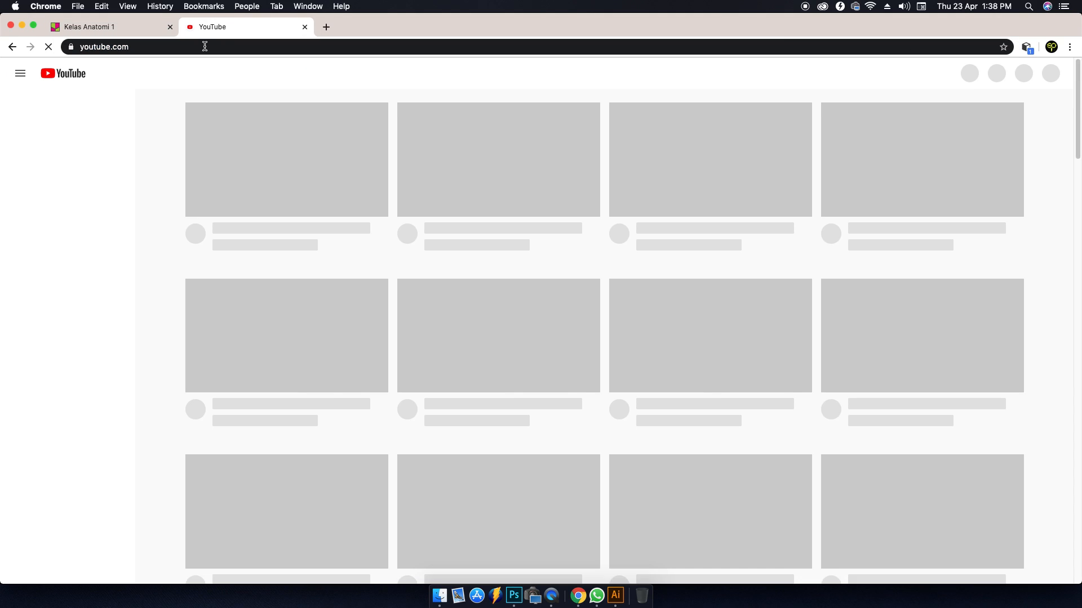
left_click(492, 73)
type("cara ")
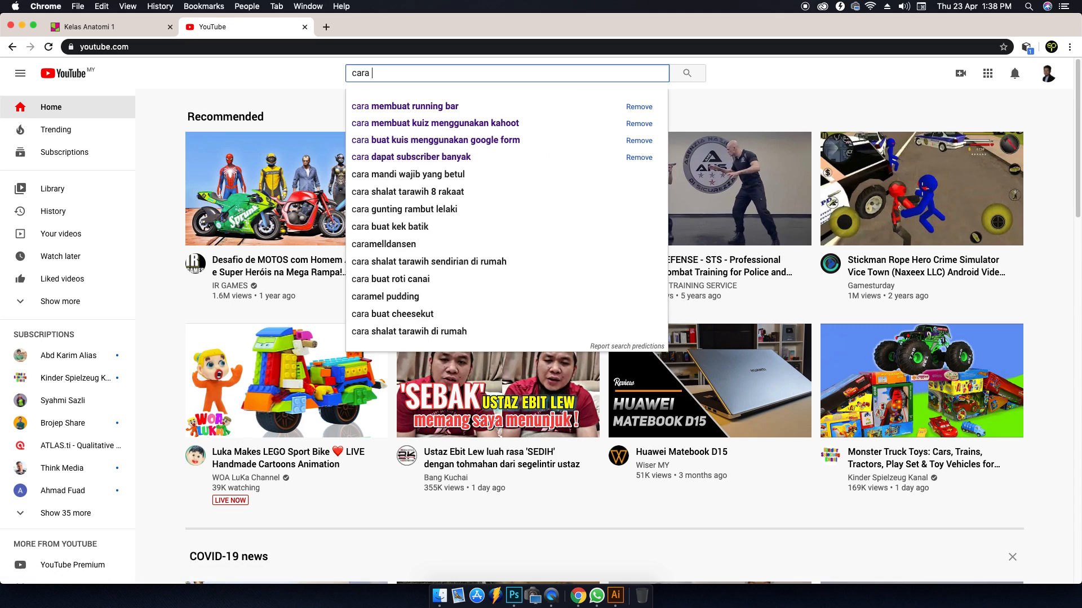
type("membuat kuiz meng")
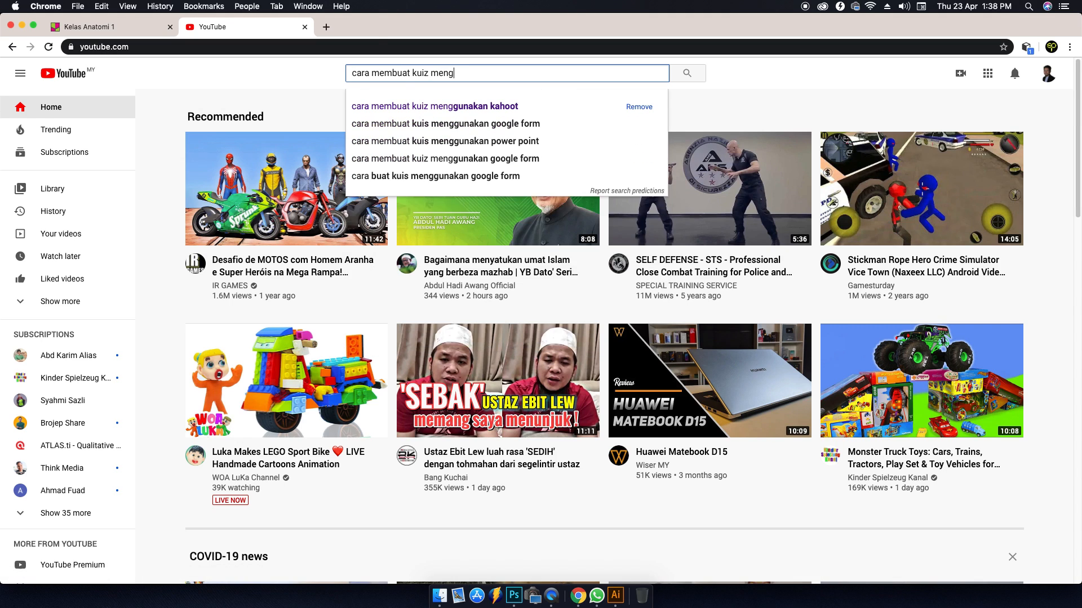
left_click(450, 106)
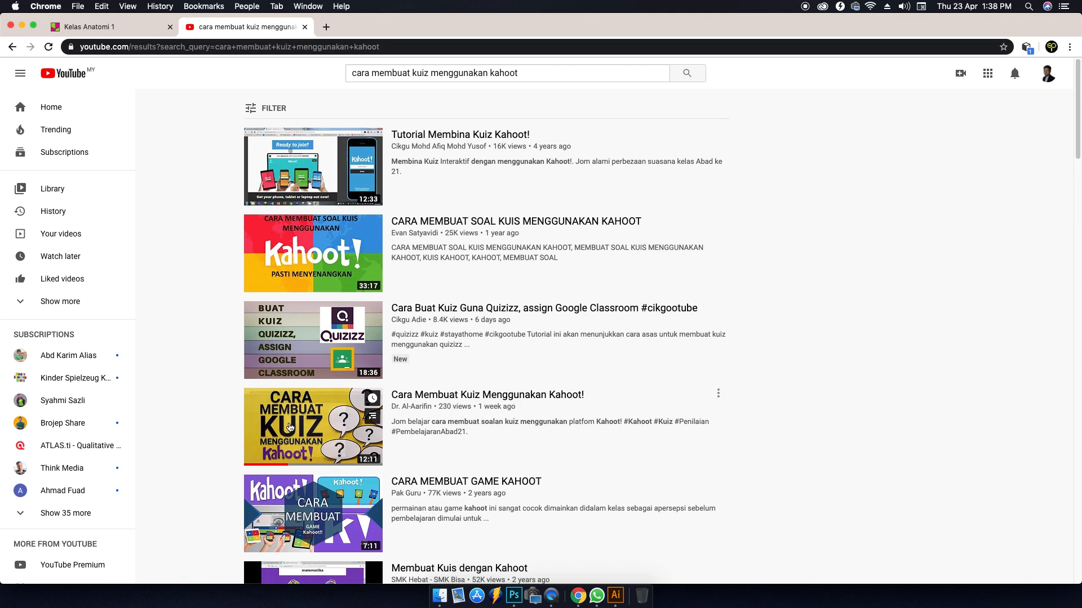
Open the video "Cara Membuat Kuiz Menggunakan Kahoot!" from the search results and copy its web address
left_click(301, 445)
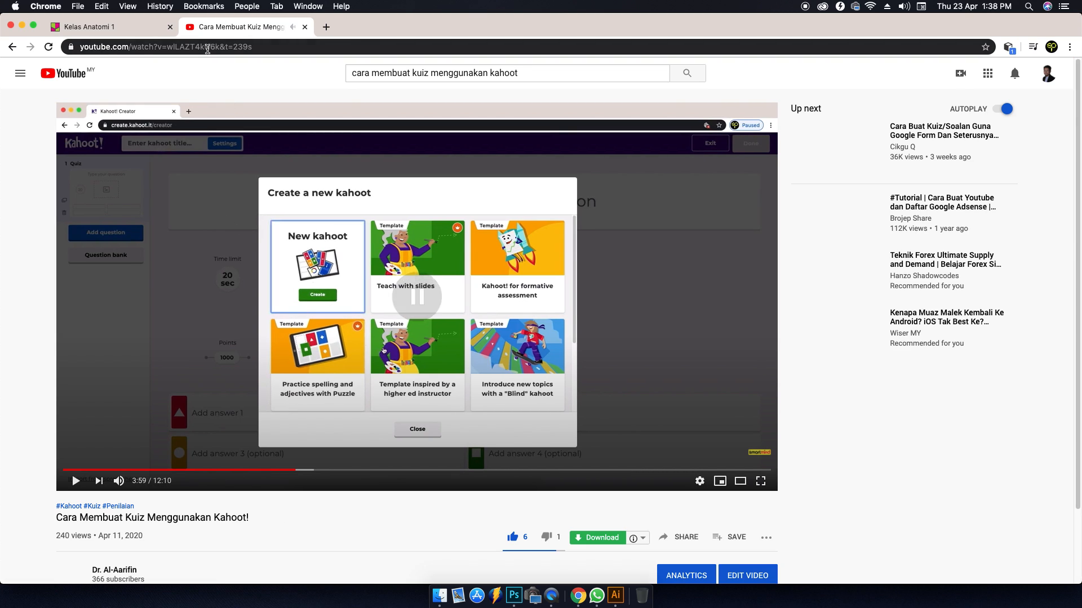
left_click(208, 46)
key("super+c")
right_click(207, 47)
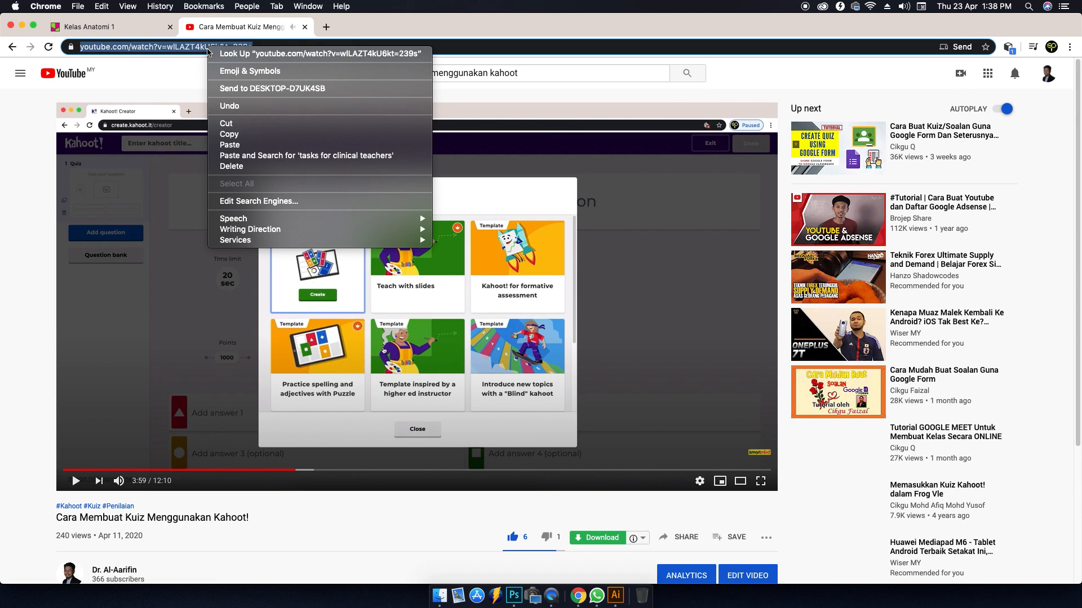
left_click(226, 133)
Back on the padlet, attach the copied YouTube link to the blank post and publish it with the title "Cara menggunakan Kahoot"
left_click(124, 36)
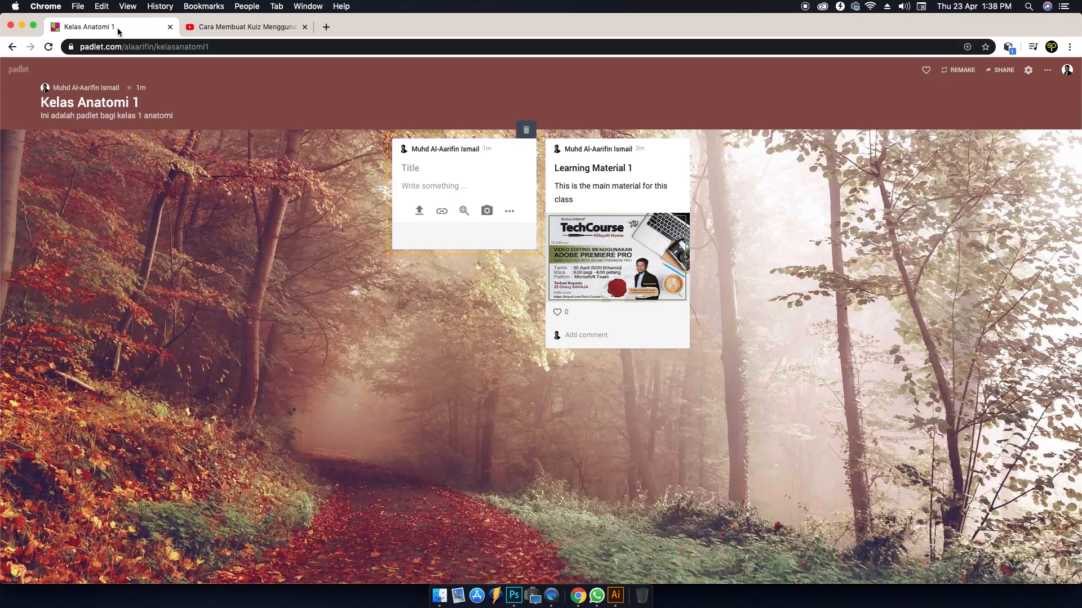
left_click(441, 211)
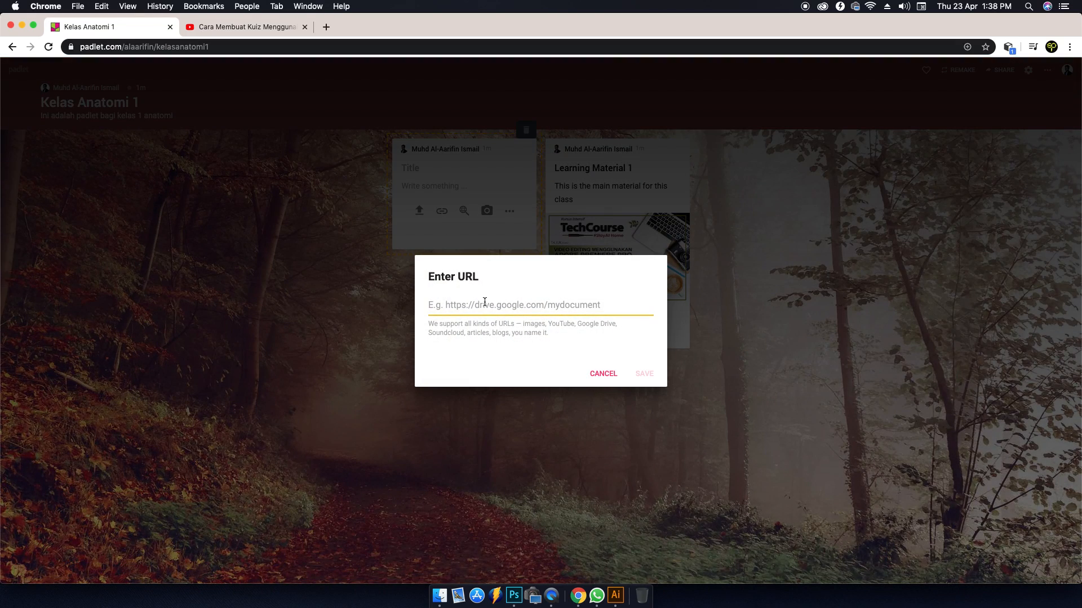
key("super+v")
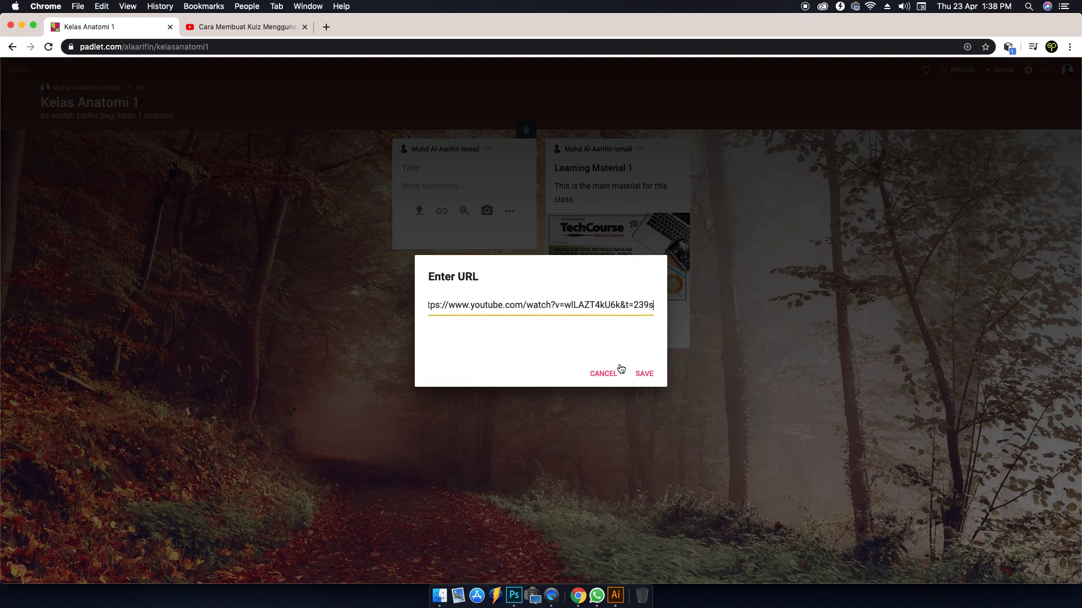
left_click(645, 374)
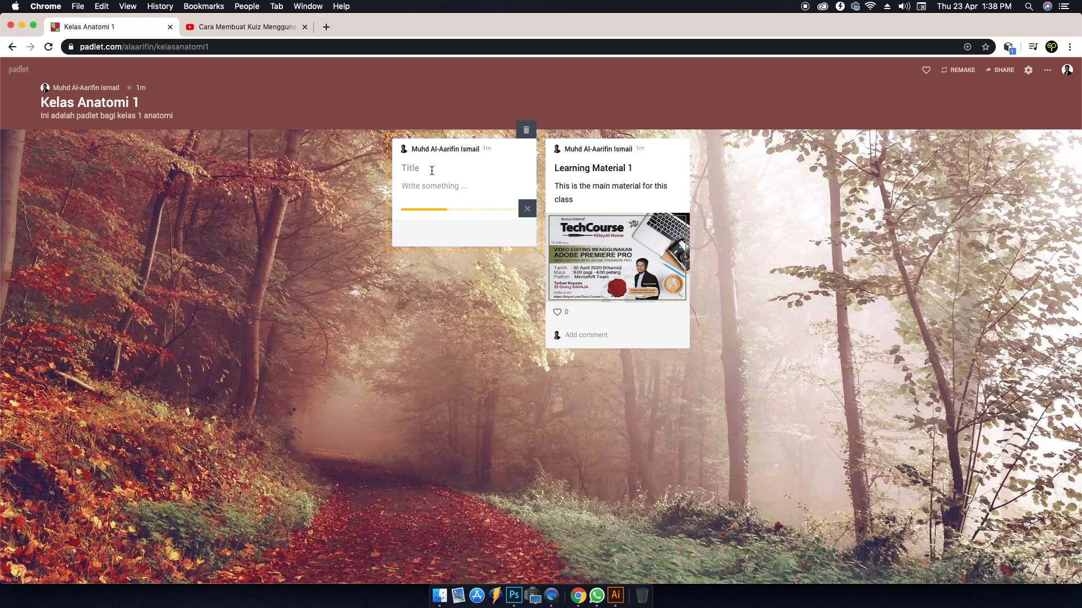
type("Cara menggunakan Kahoot")
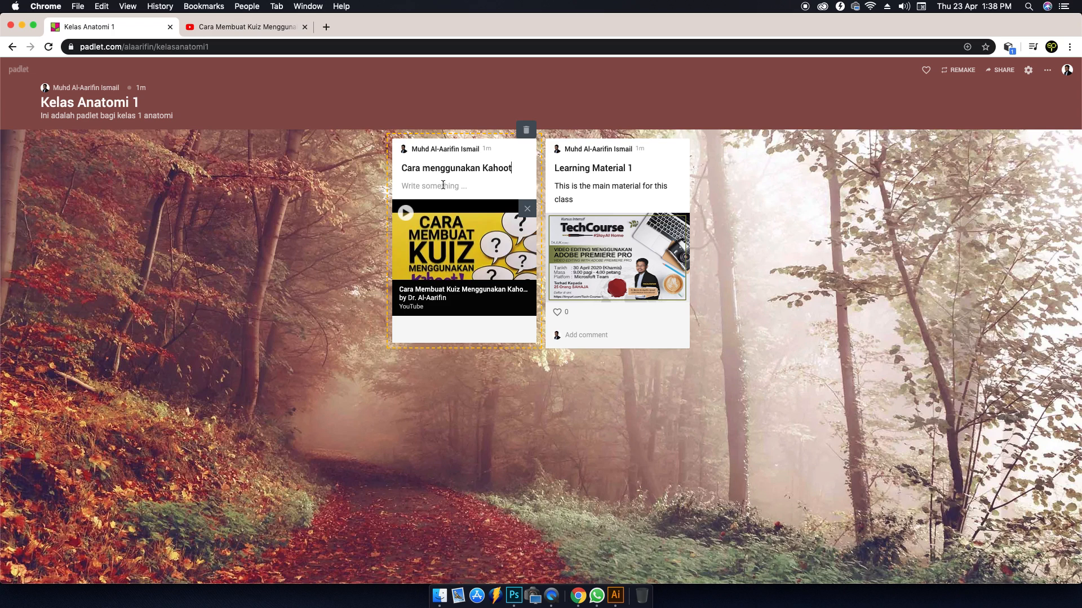
left_click(326, 301)
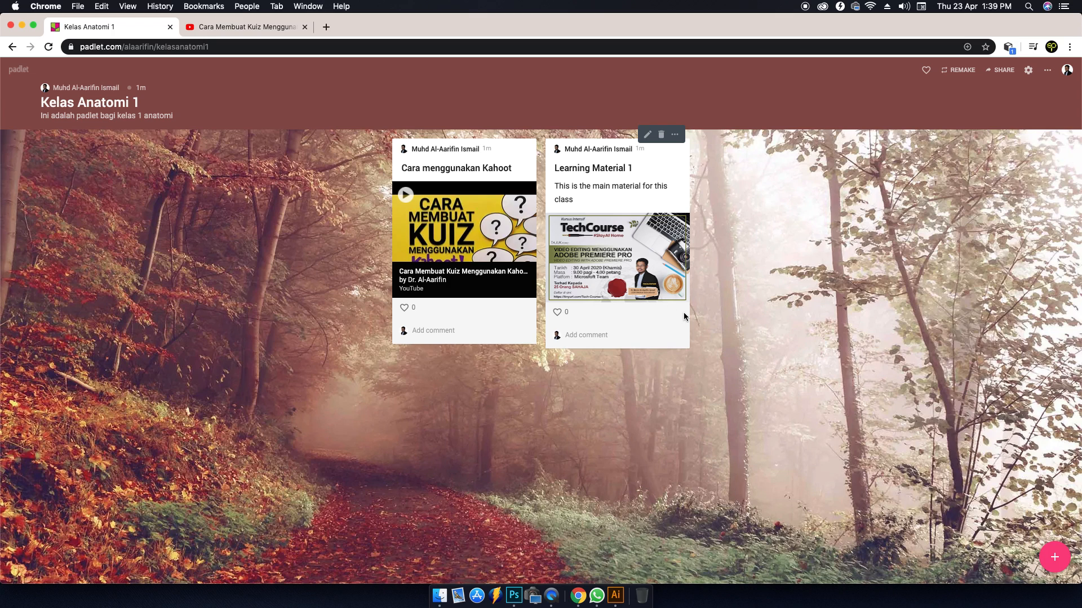
Copy the padlet's share link to the clipboard and open that address in a new browser tab
left_click(1003, 72)
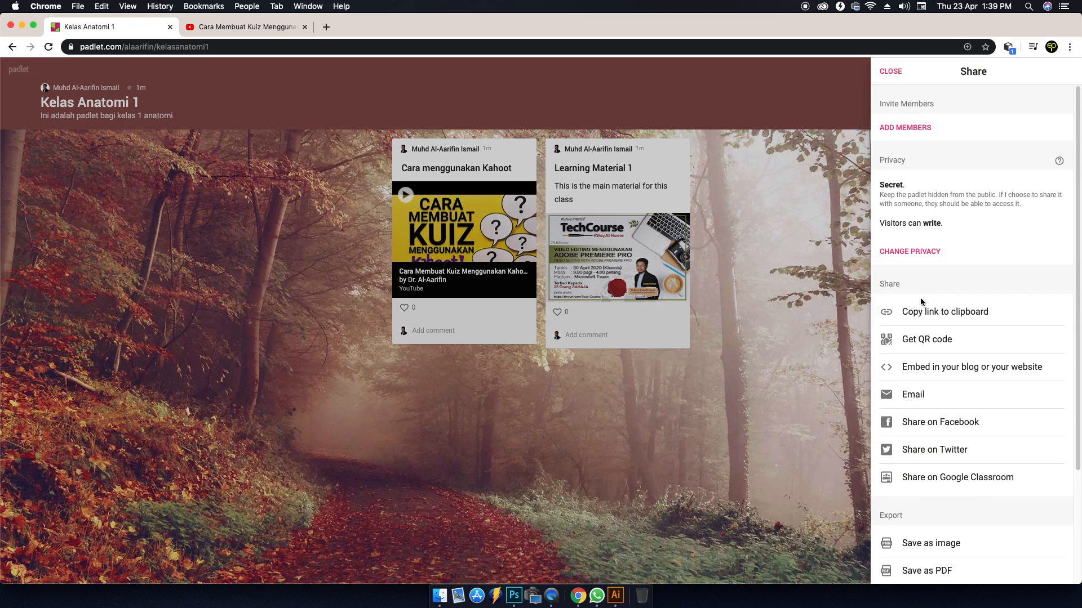
left_click(933, 319)
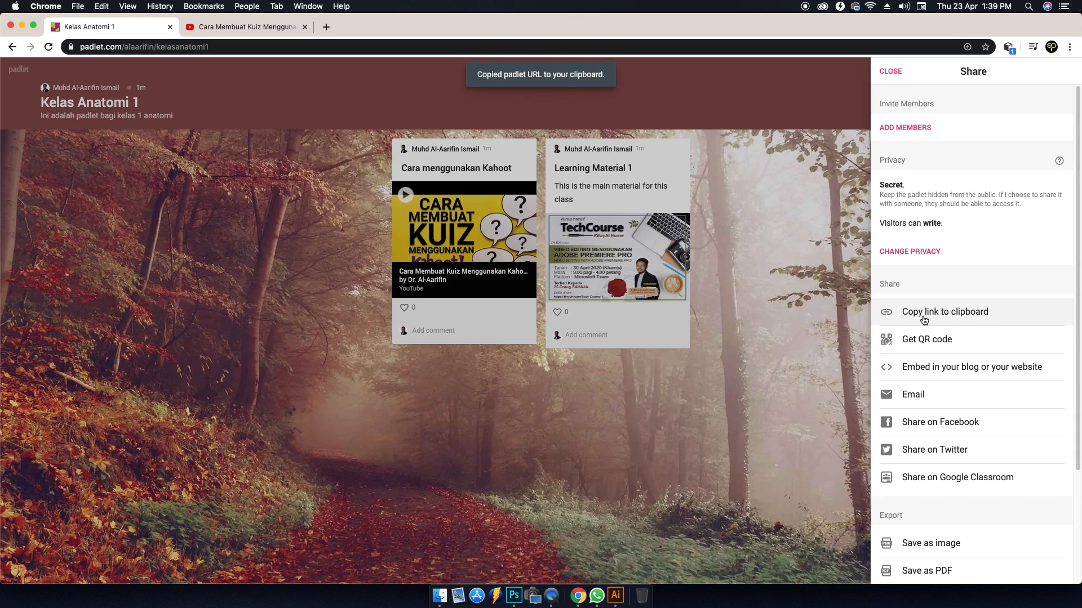
left_click(327, 27)
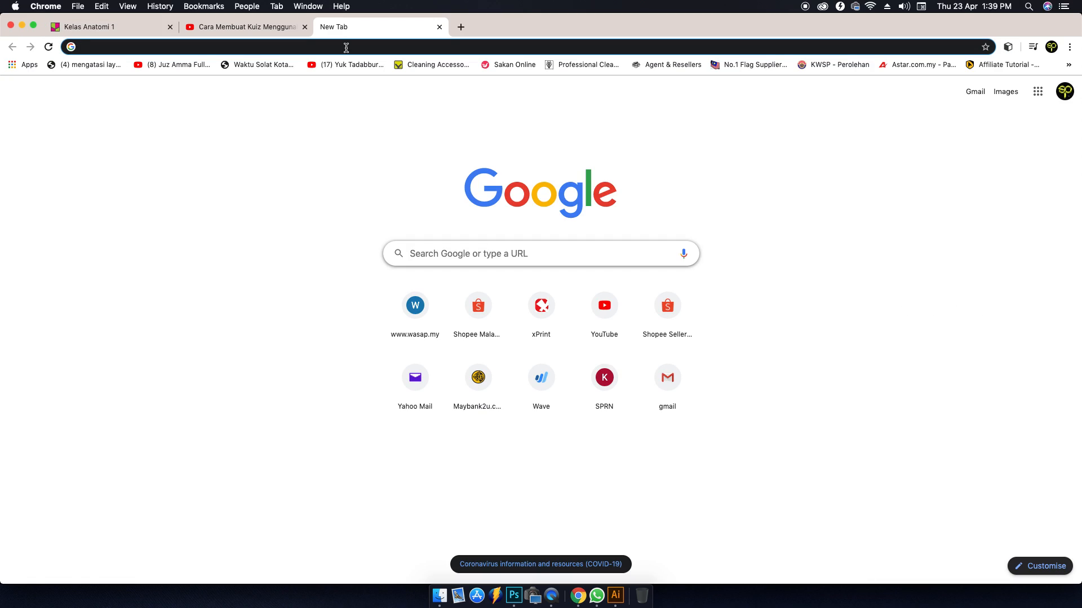
key("super+v")
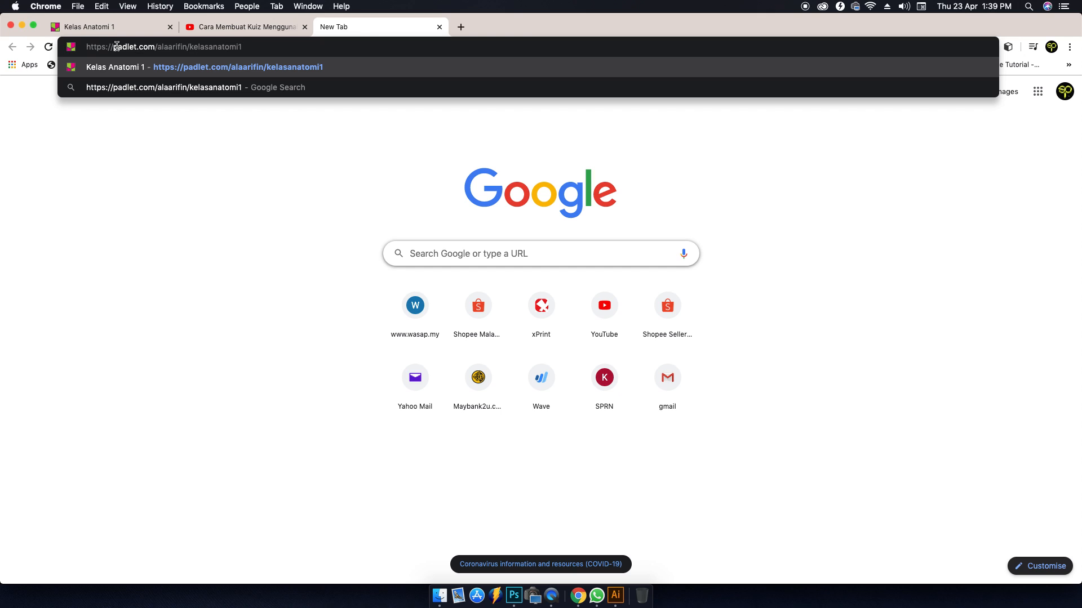
left_click_drag(245, 46, 193, 46)
left_click(200, 47)
key("Return")
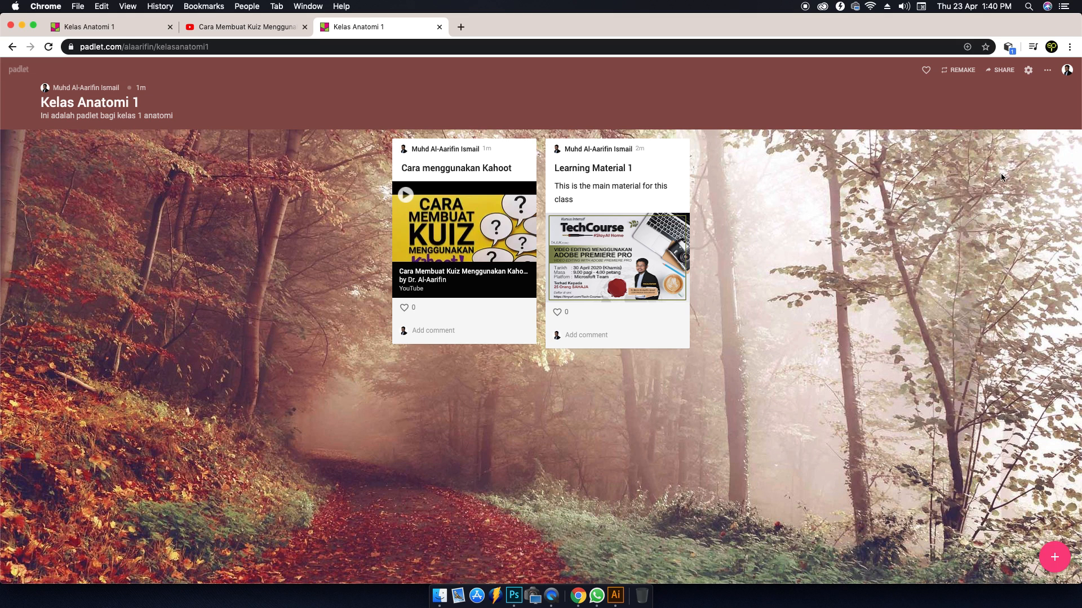
Review the padlet's share options and its member invitation page without adding anyone
left_click(1000, 71)
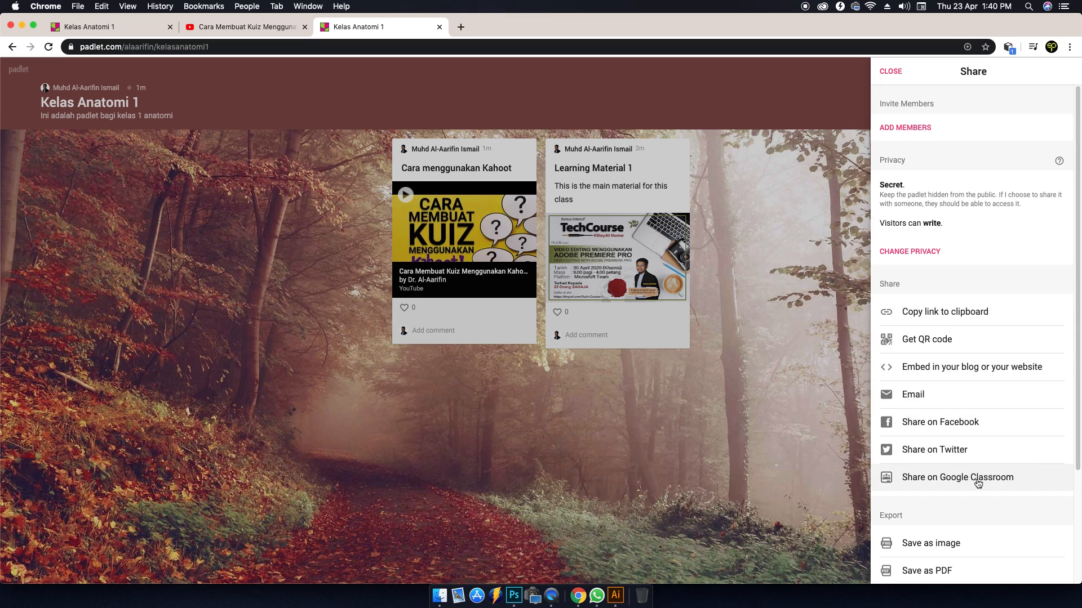
left_click(912, 129)
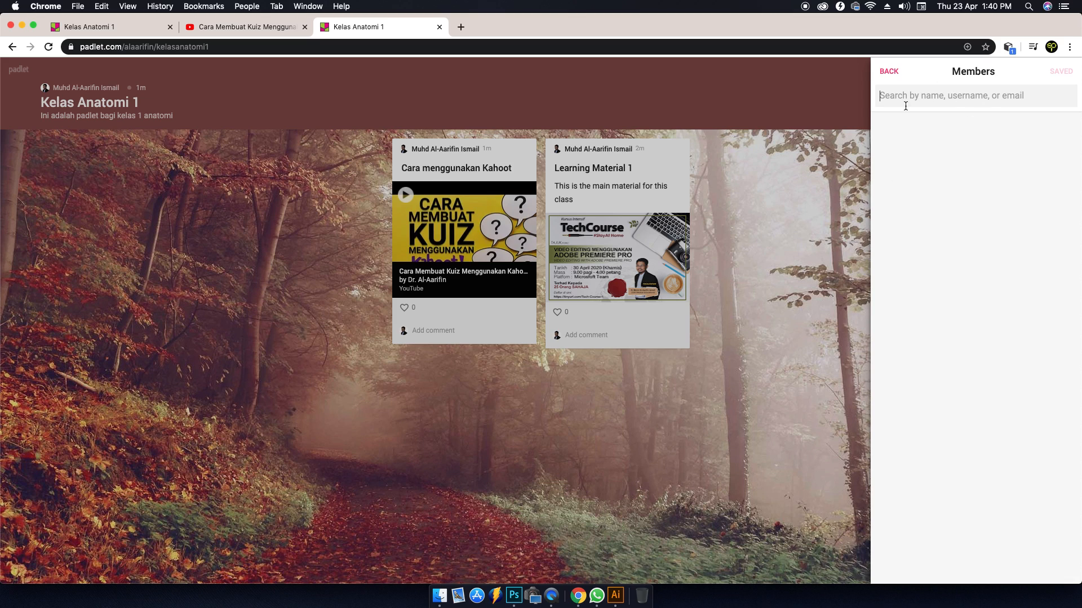
left_click(888, 71)
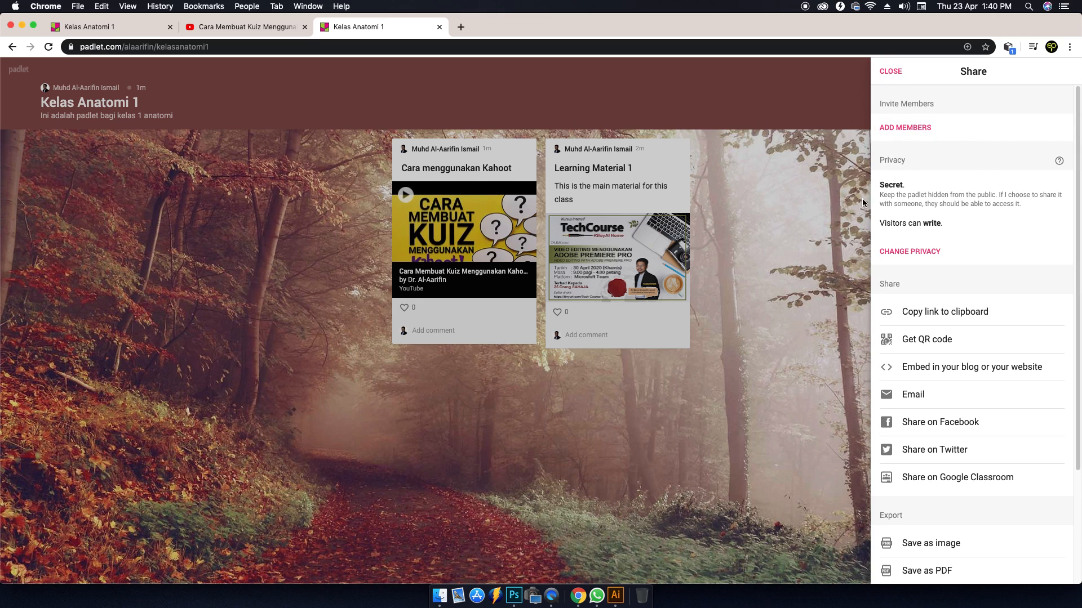
Open the padlet's privacy settings and examine the Private and Password options, including the visitor permission levels
left_click(901, 252)
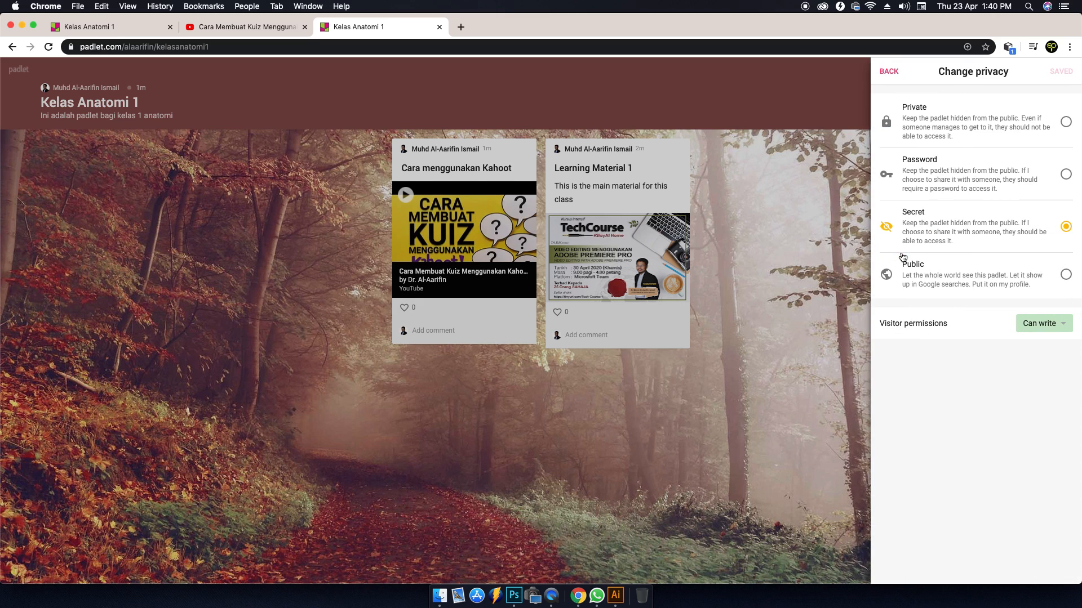
left_click(1066, 123)
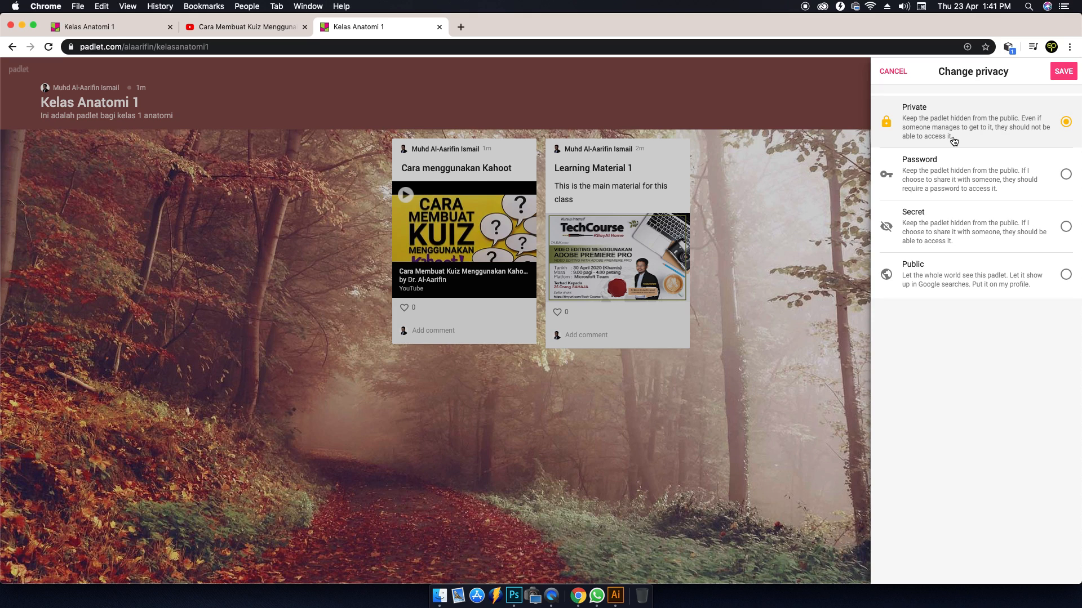
left_click(1046, 174)
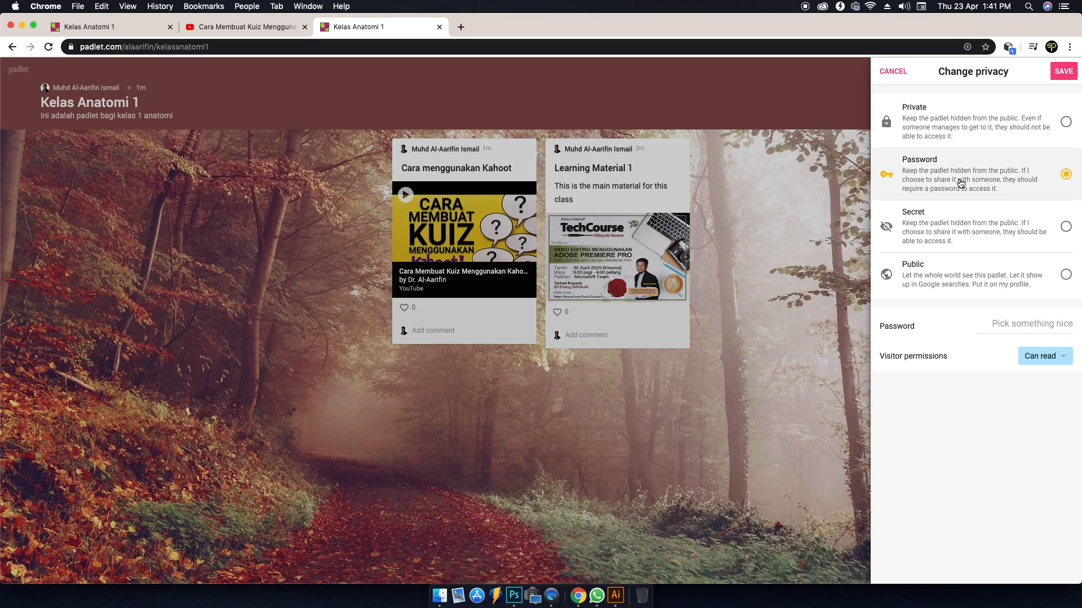
left_click(1019, 325)
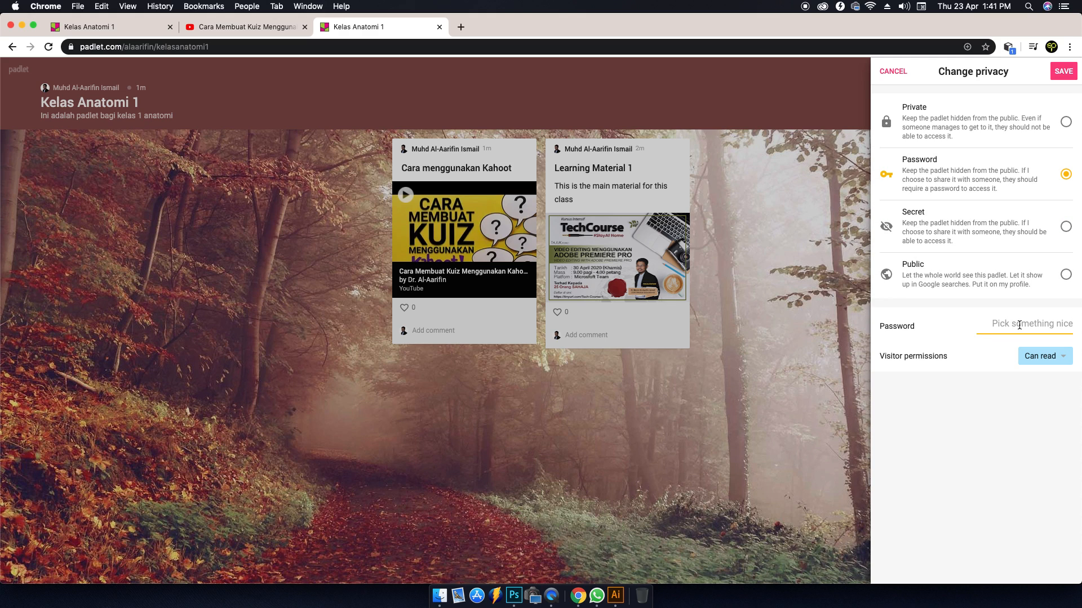
left_click(1054, 356)
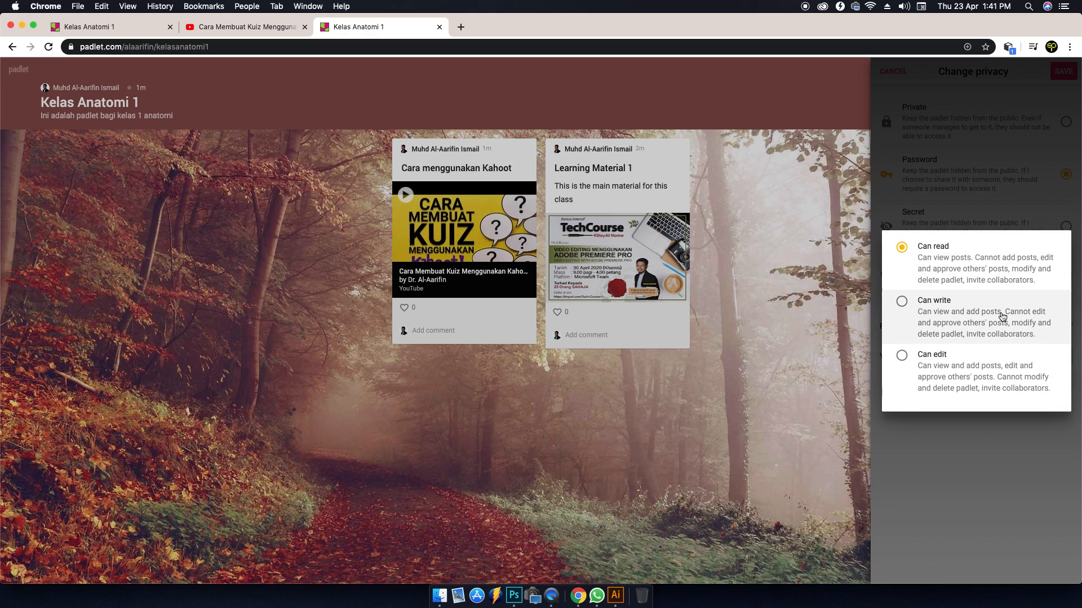
left_click(993, 446)
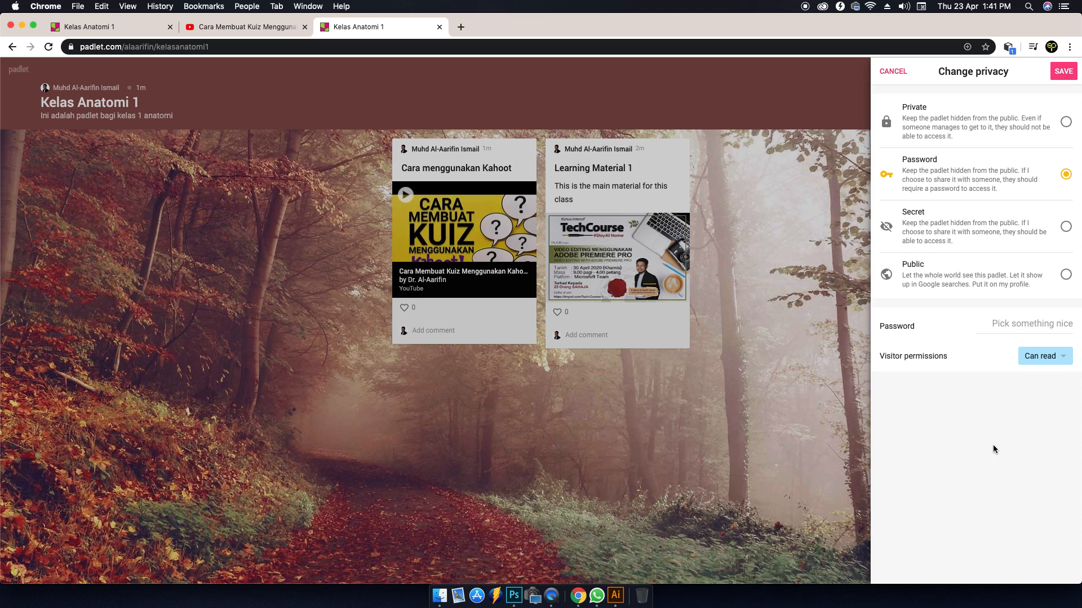
Set the padlet's privacy to Public with visitors who can read, save the change and return to the share options
left_click(1001, 235)
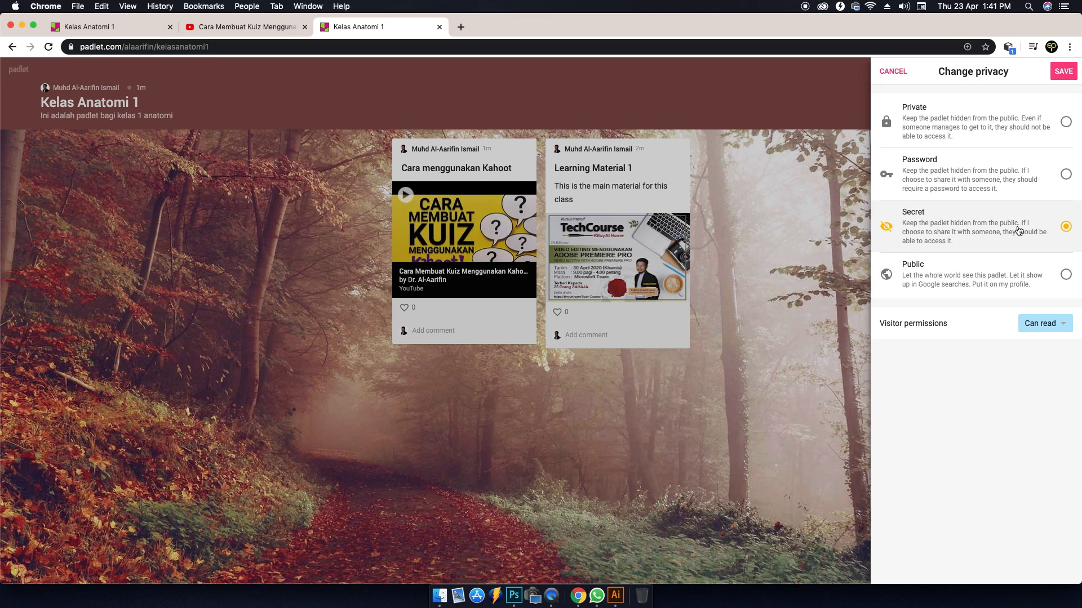
left_click(985, 275)
left_click(1062, 74)
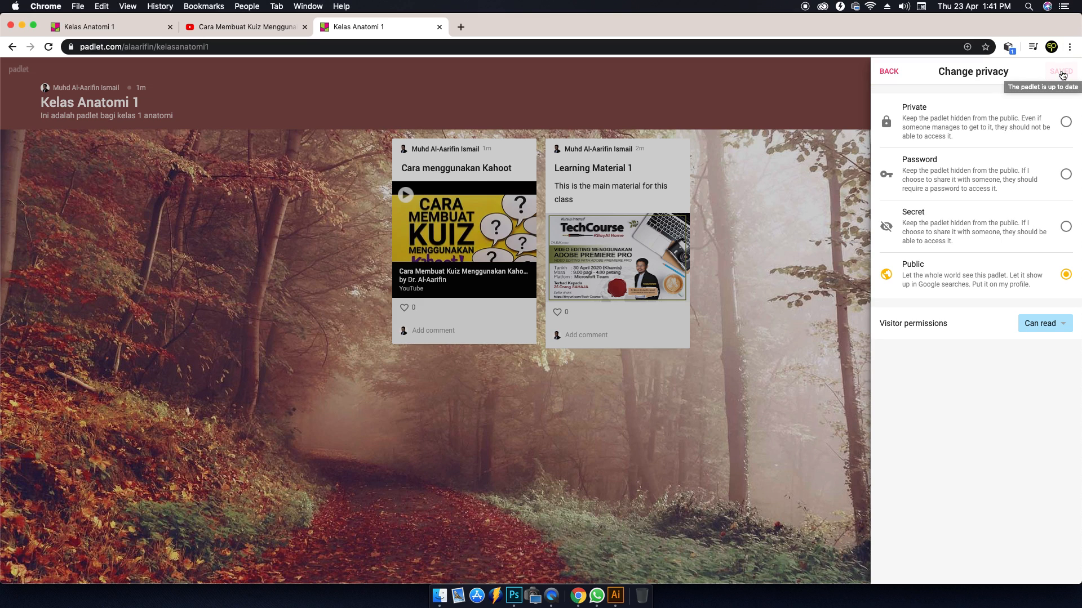
left_click(888, 71)
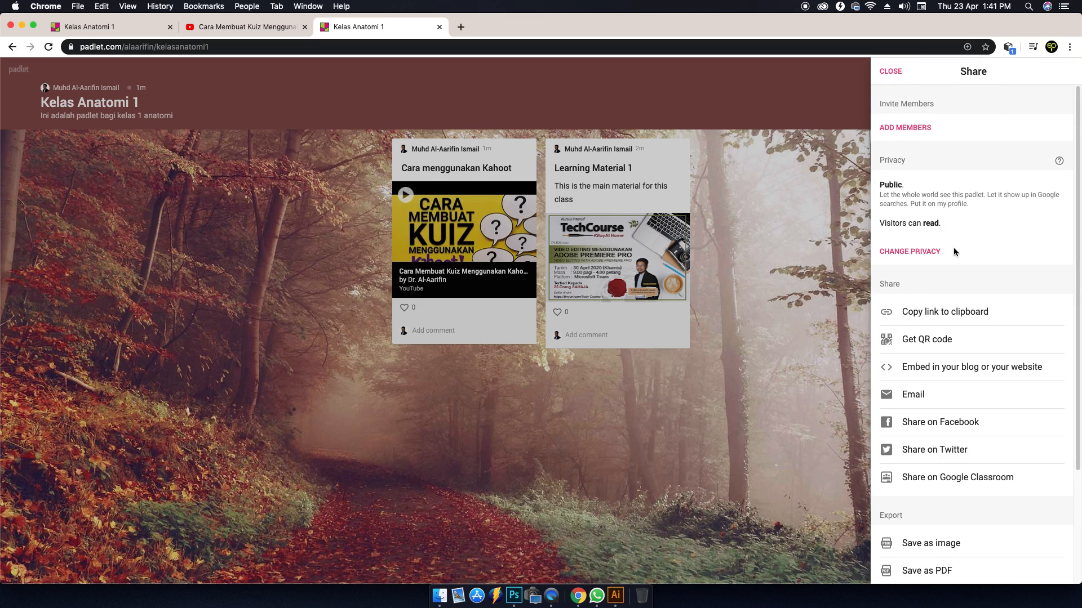
Open the padlet's QR code, save it to the Desktop as the PNG image "Kelas Anatomi 1", and return to the padlet's share options
scroll(957, 245, "down", 3)
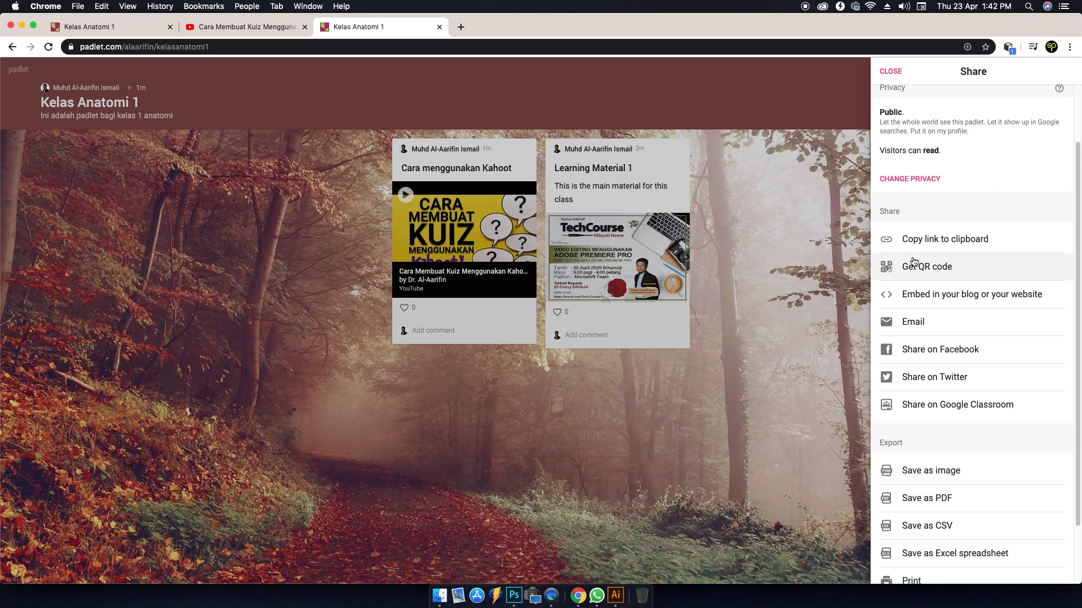
left_click(920, 272)
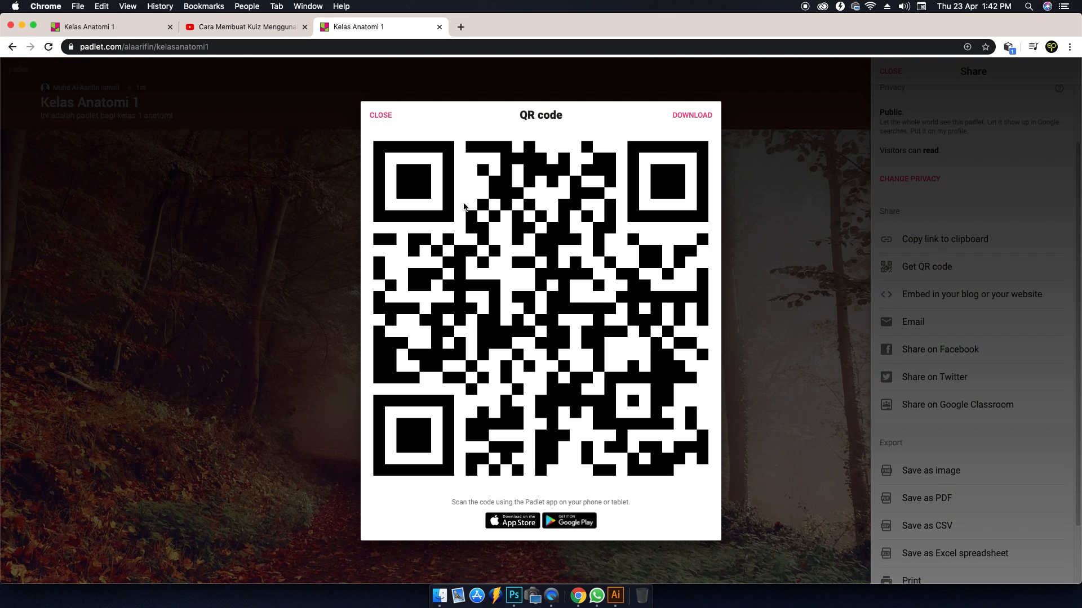
left_click(689, 115)
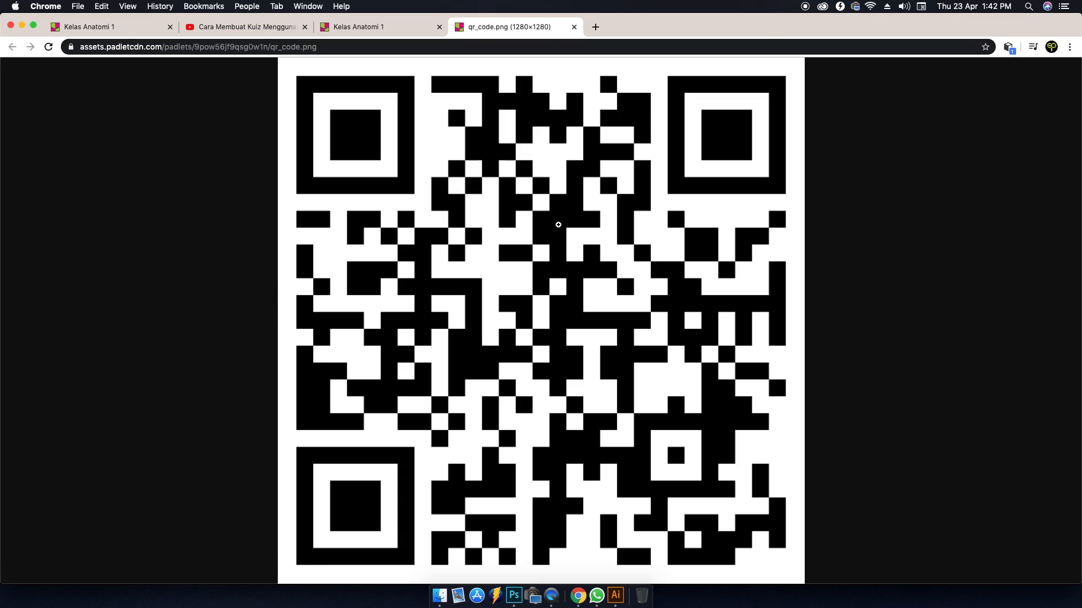
right_click(558, 225)
left_click(586, 238)
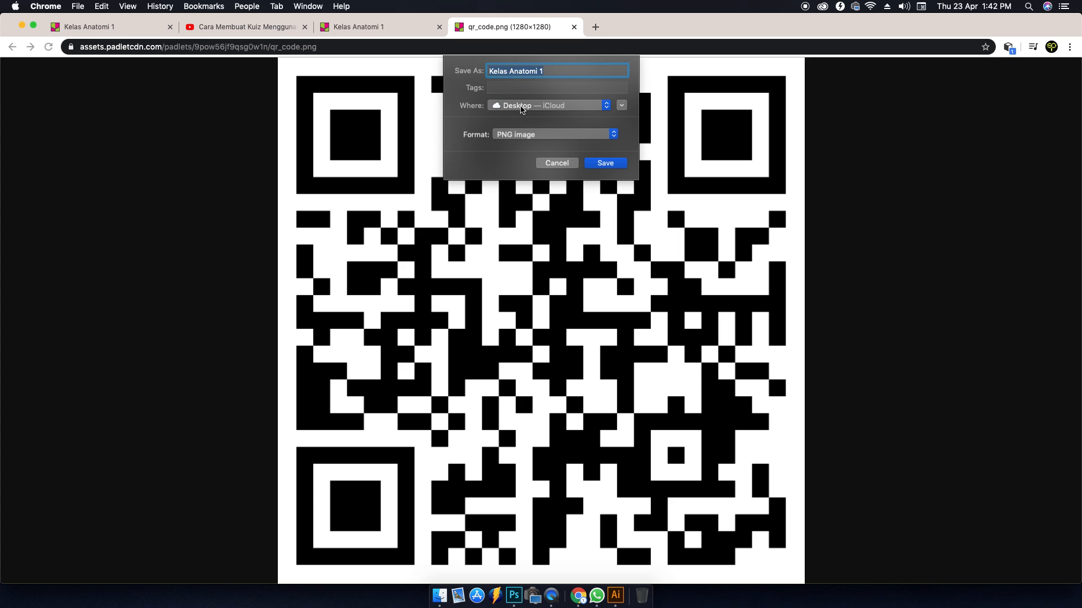
left_click(614, 164)
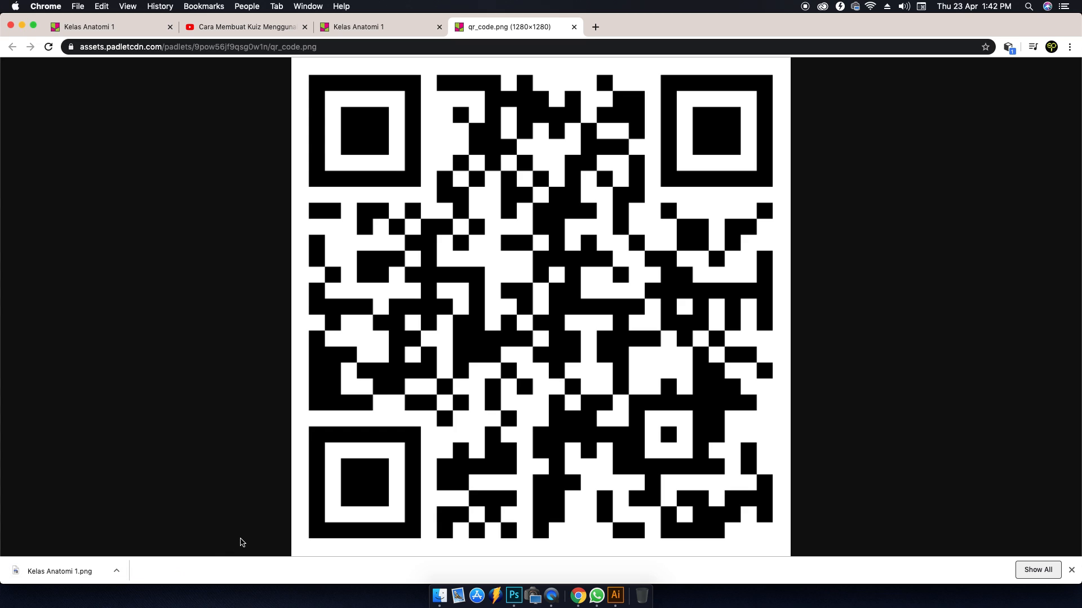
left_click(360, 26)
left_click(380, 102)
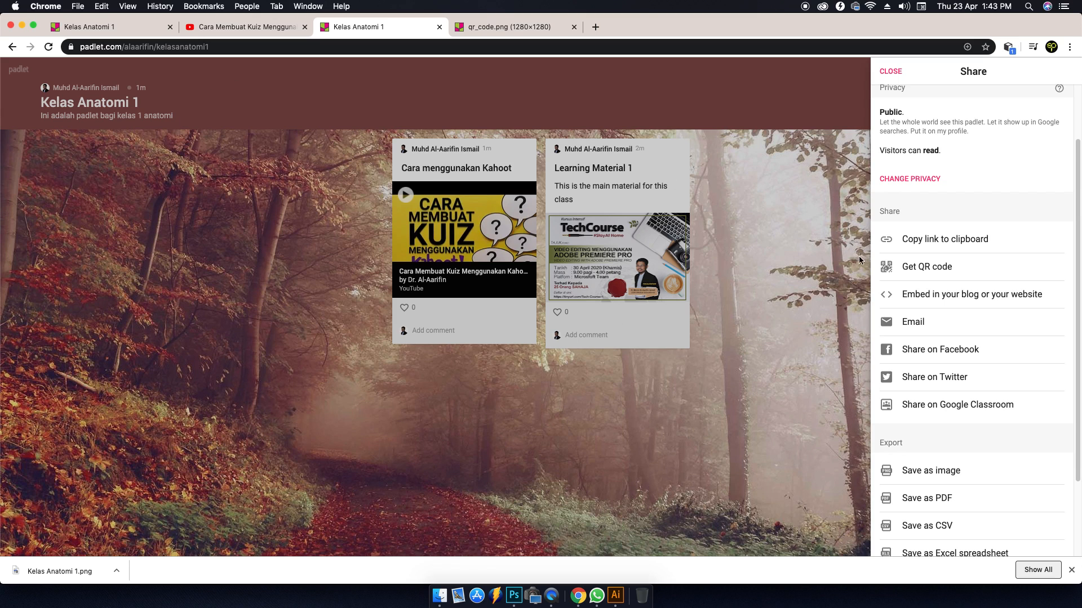
Copy the padlet's full embed code for blogs and websites to the clipboard
left_click(897, 297)
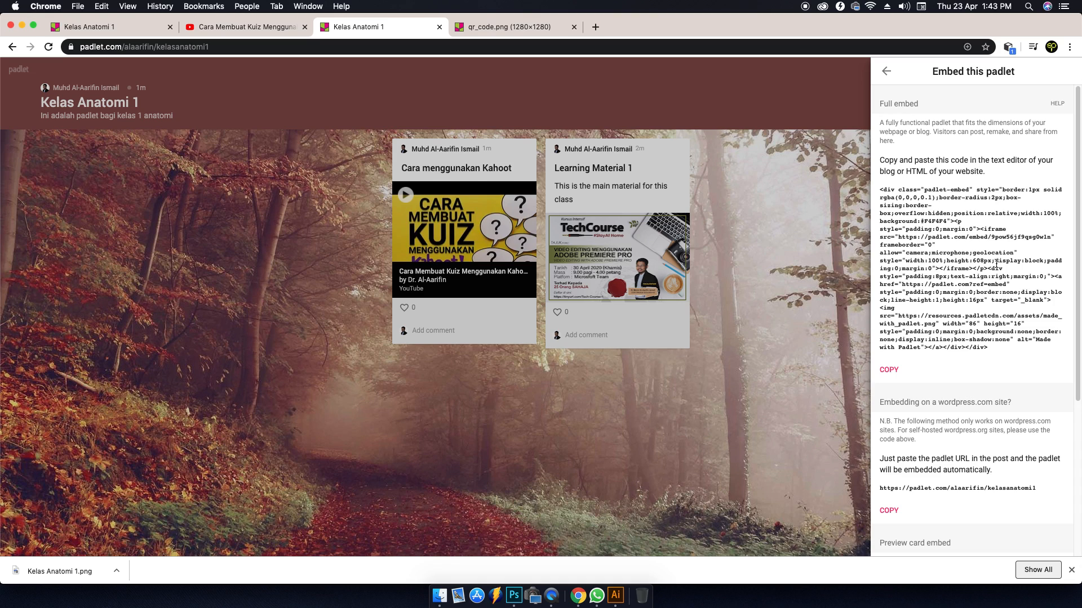
left_click(891, 371)
left_click(895, 373)
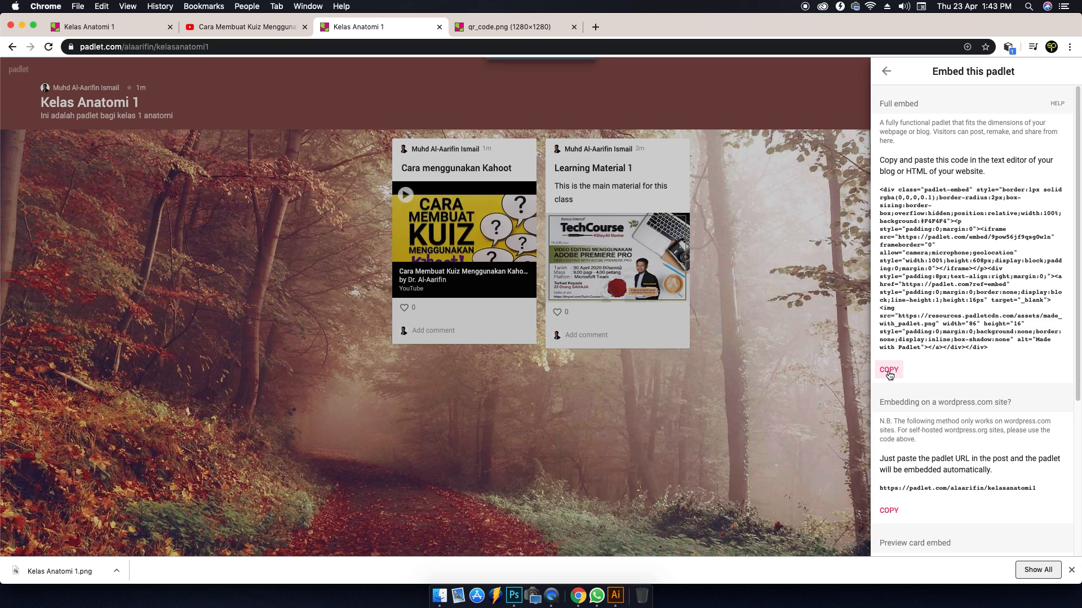
Open the eLearn@USM site in a new browser tab, log in with Identity@USM and open the course GPT502 PRINCIPLES OF TEACHING LEARNING
left_click(594, 27)
type("elel")
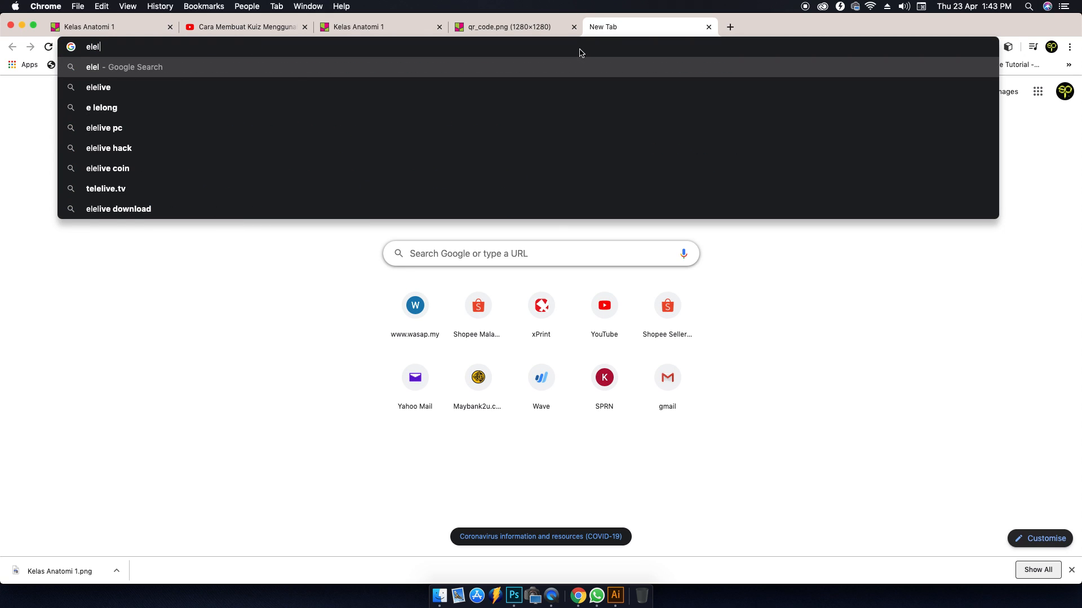
key("BackSpace")
key("Down")
key("Return")
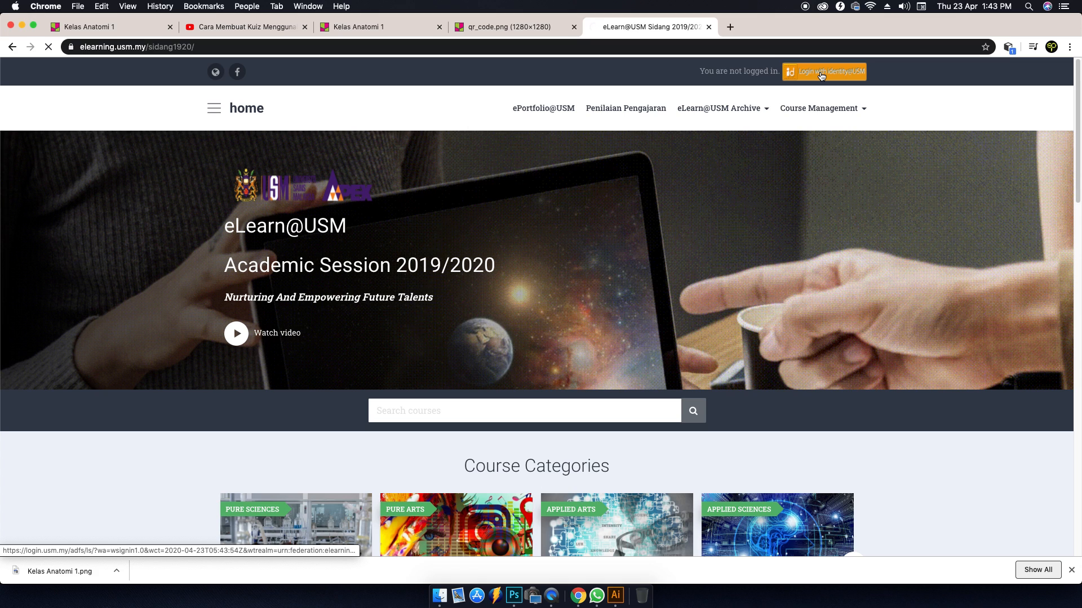
left_click(821, 73)
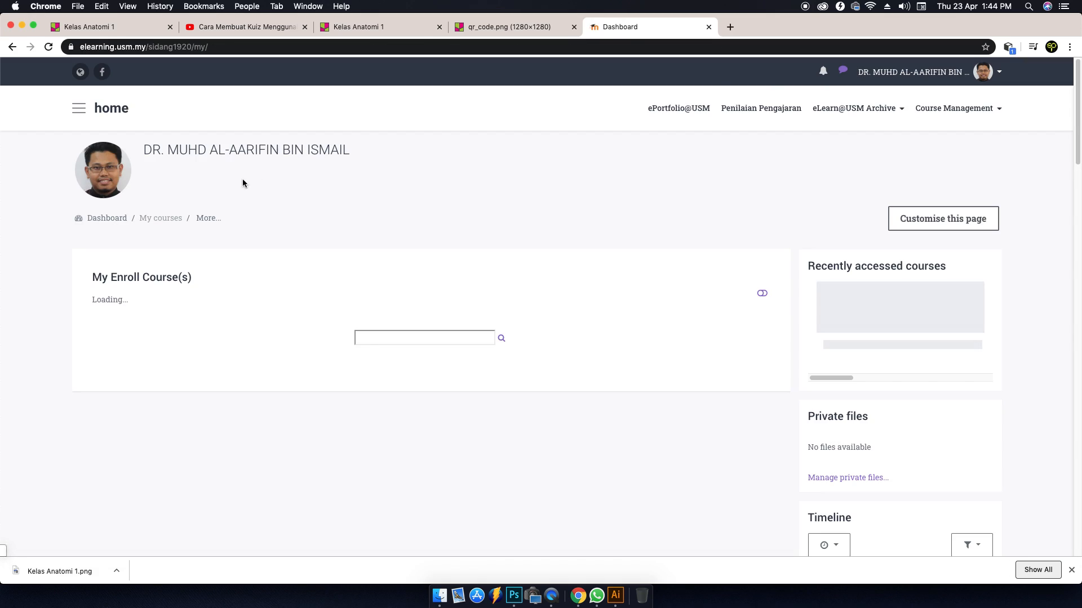
scroll(229, 276, "down", 3)
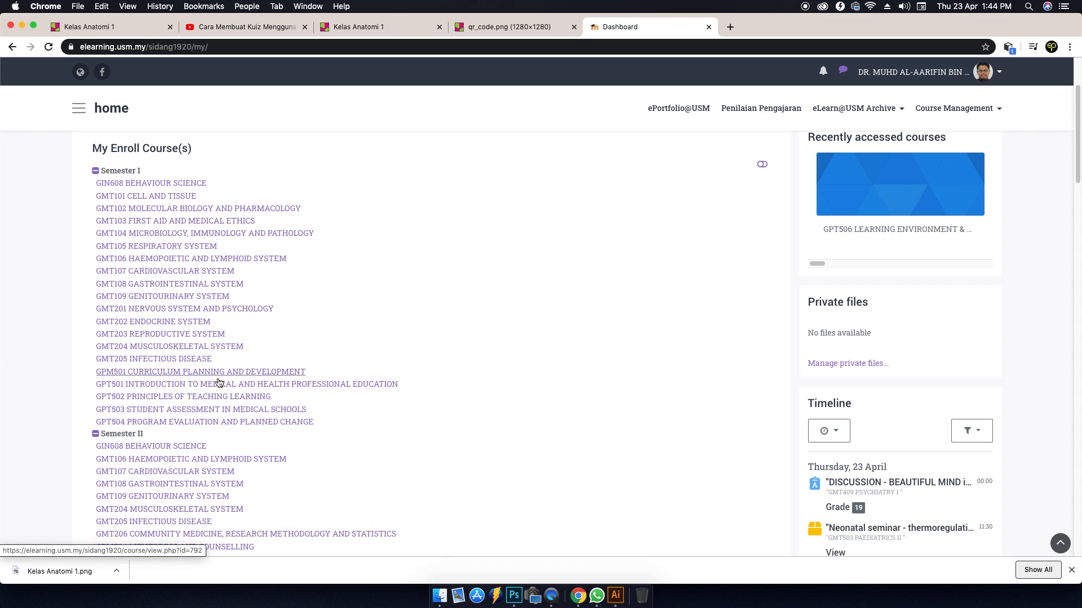
left_click(119, 400)
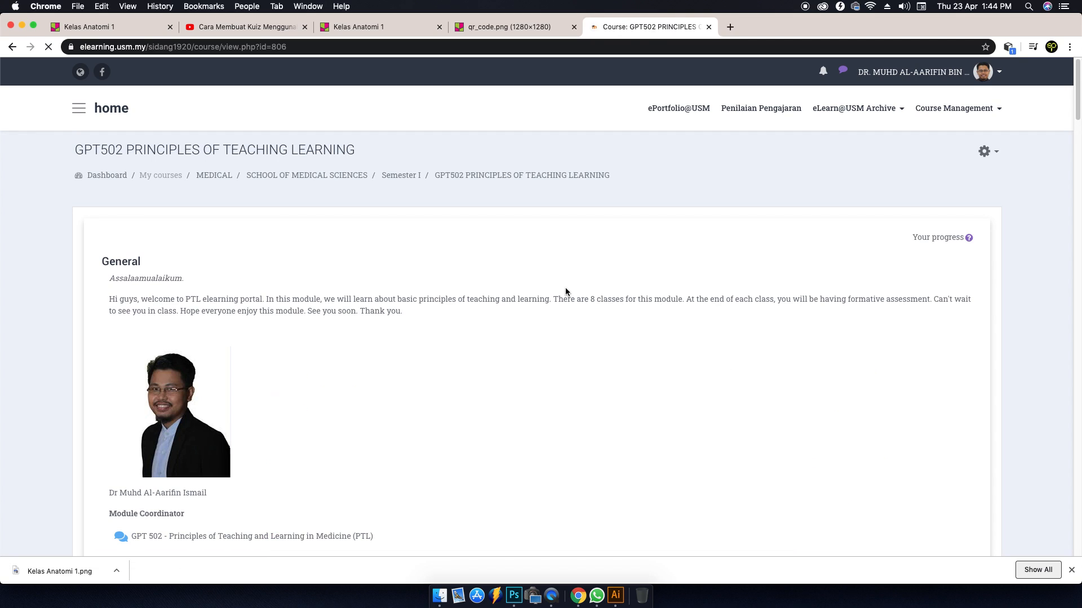
Turn on editing for the course and start a new Label resource in the PLT 01 section
left_click(985, 157)
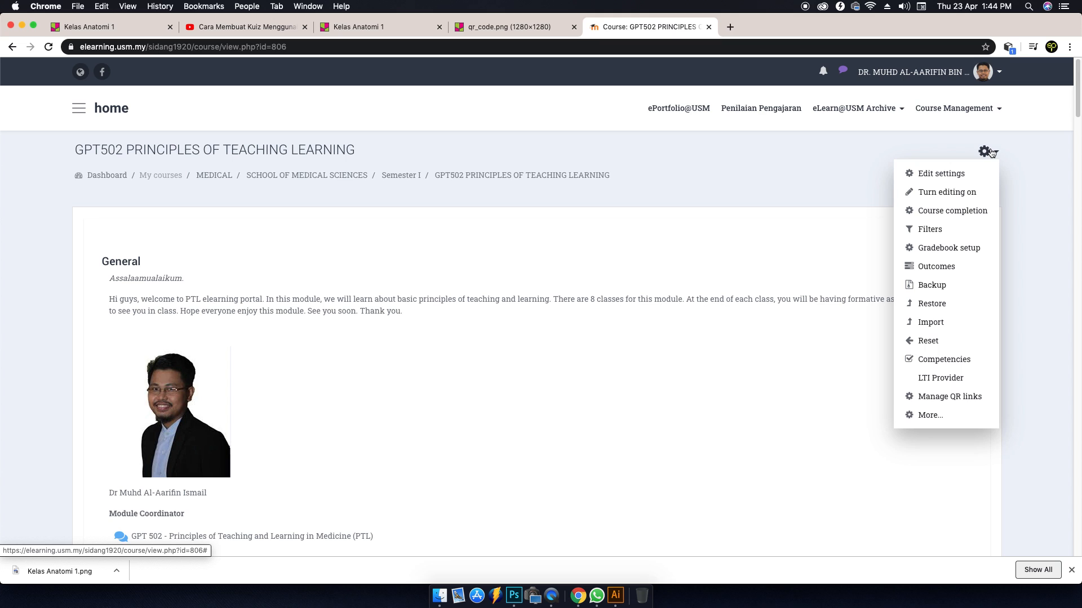
left_click(930, 192)
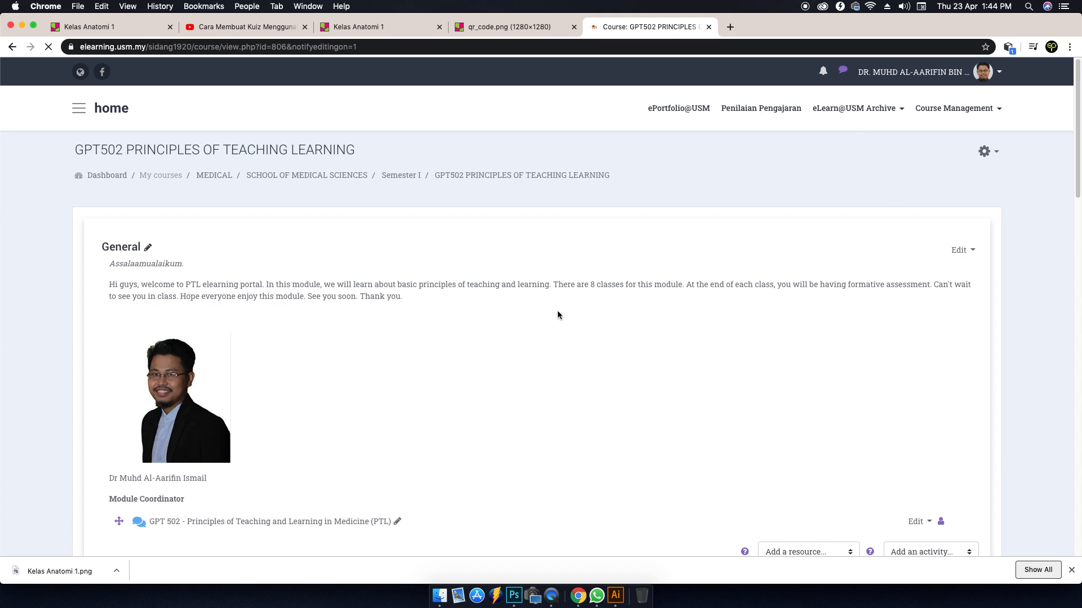
scroll(557, 314, "down", 5)
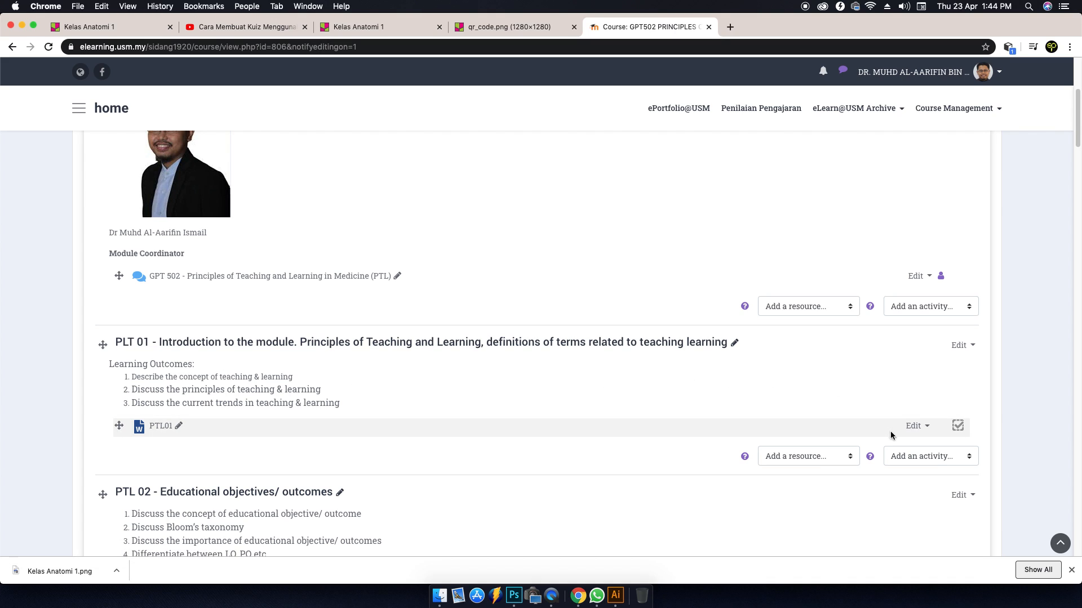
left_click(816, 457)
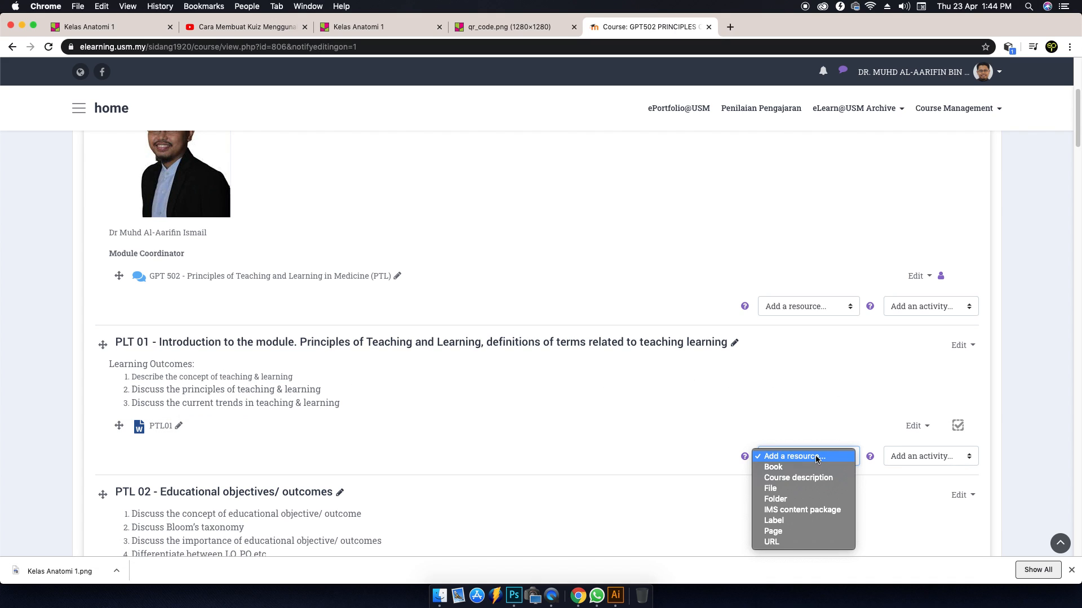
left_click(782, 523)
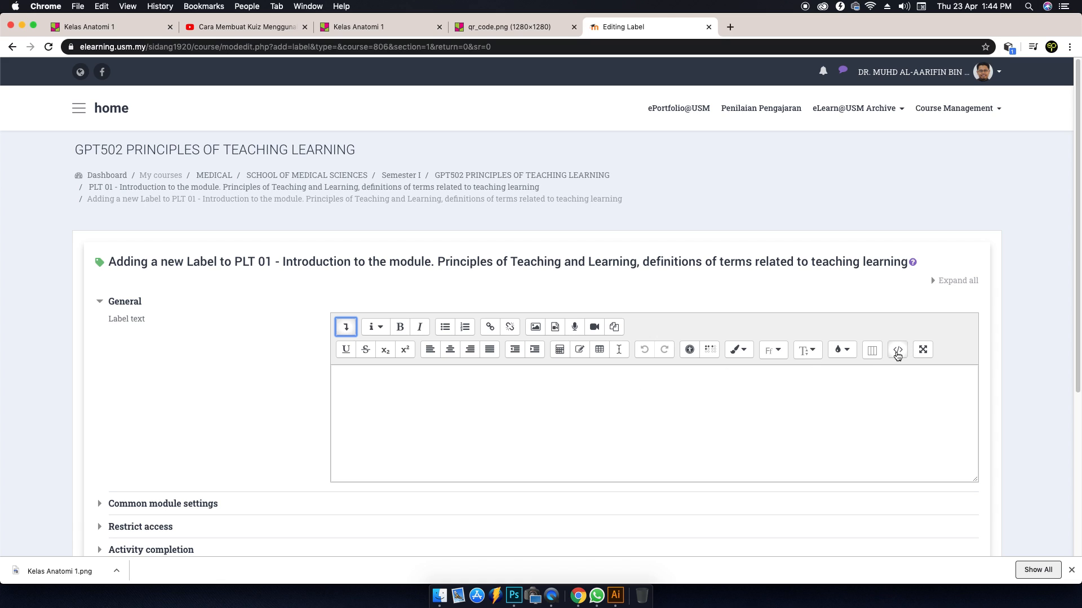
Paste the copied embed code into the label's HTML source, save it to the course and check the embedded padlet there
left_click(898, 352)
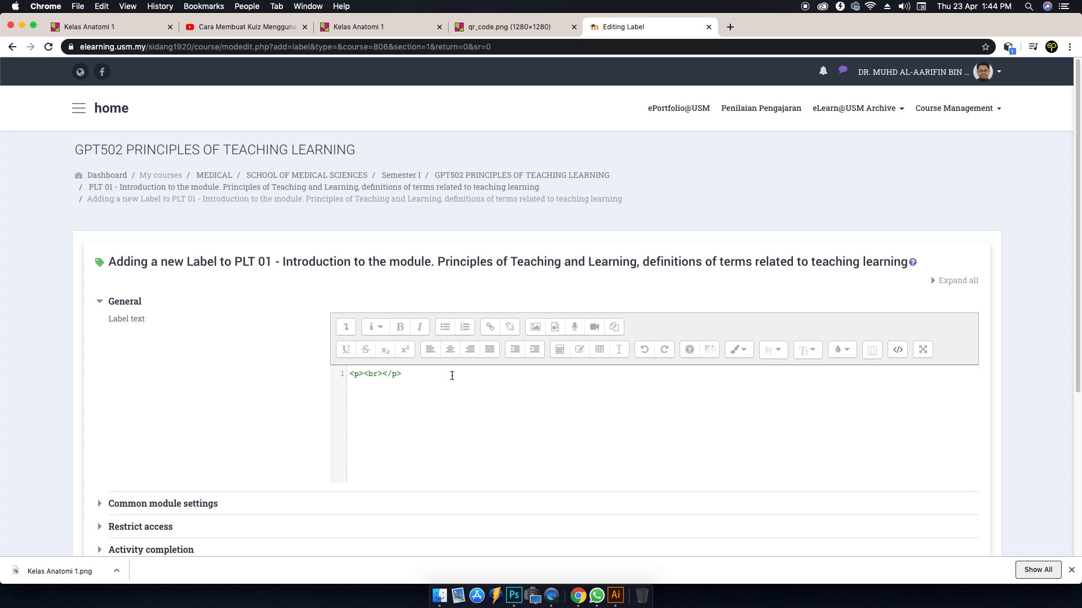
right_click(452, 378)
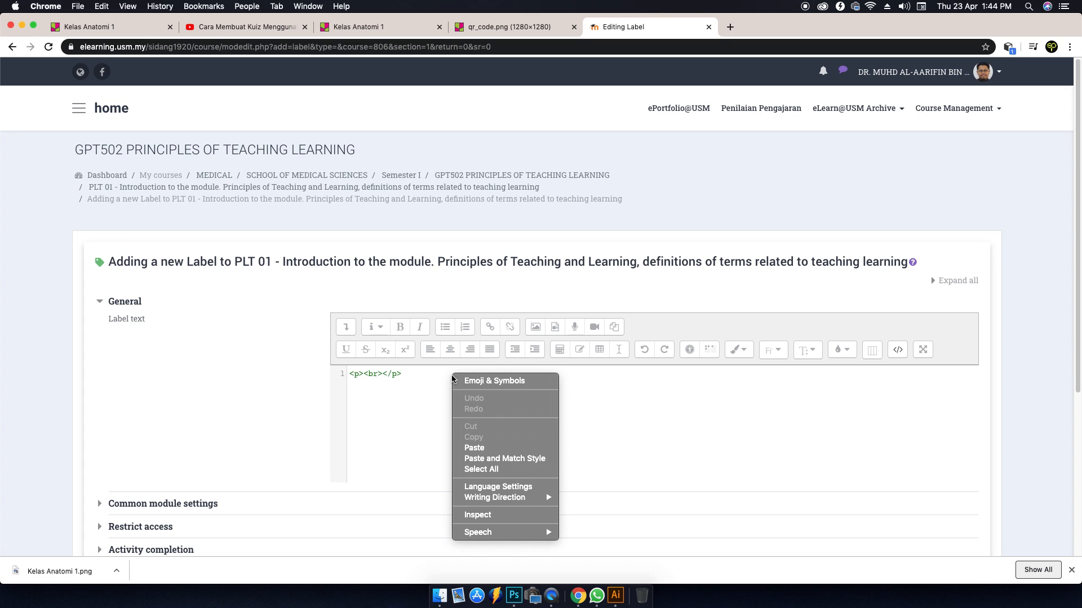
left_click(493, 449)
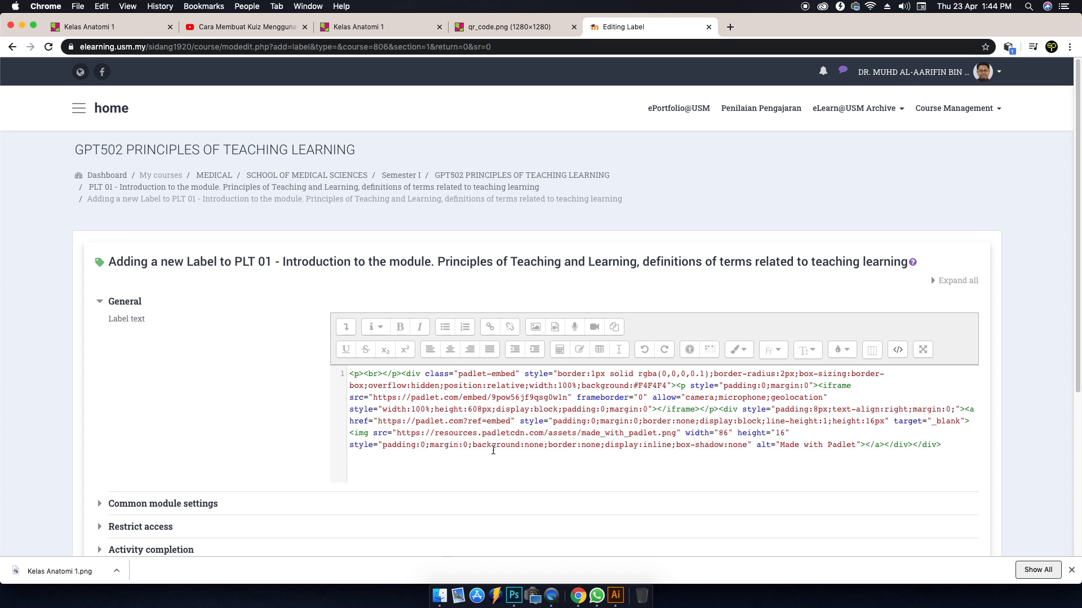
scroll(956, 464, "down", 3)
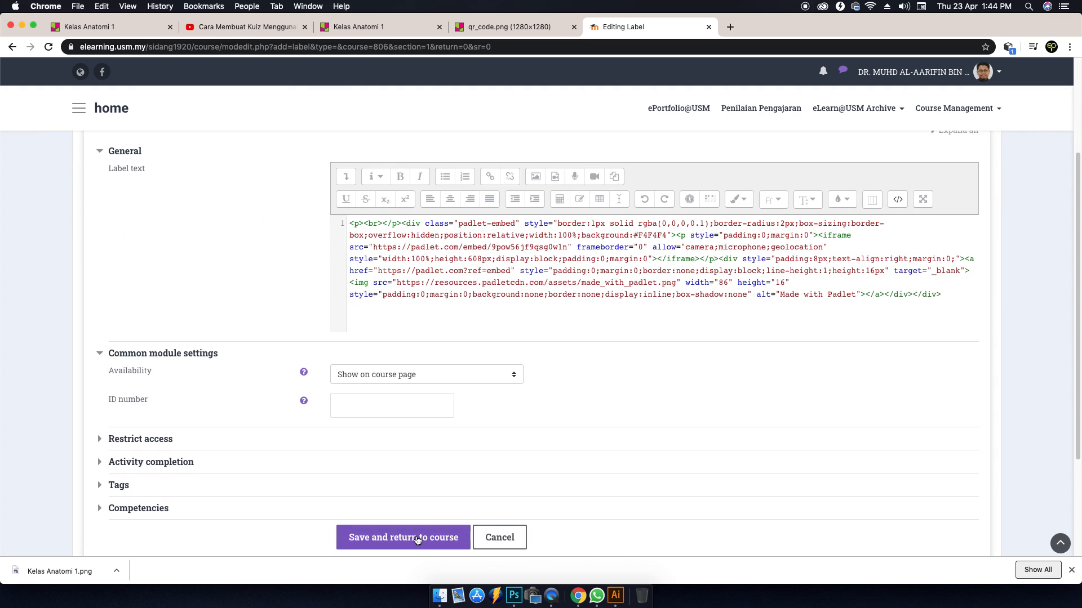
left_click(418, 539)
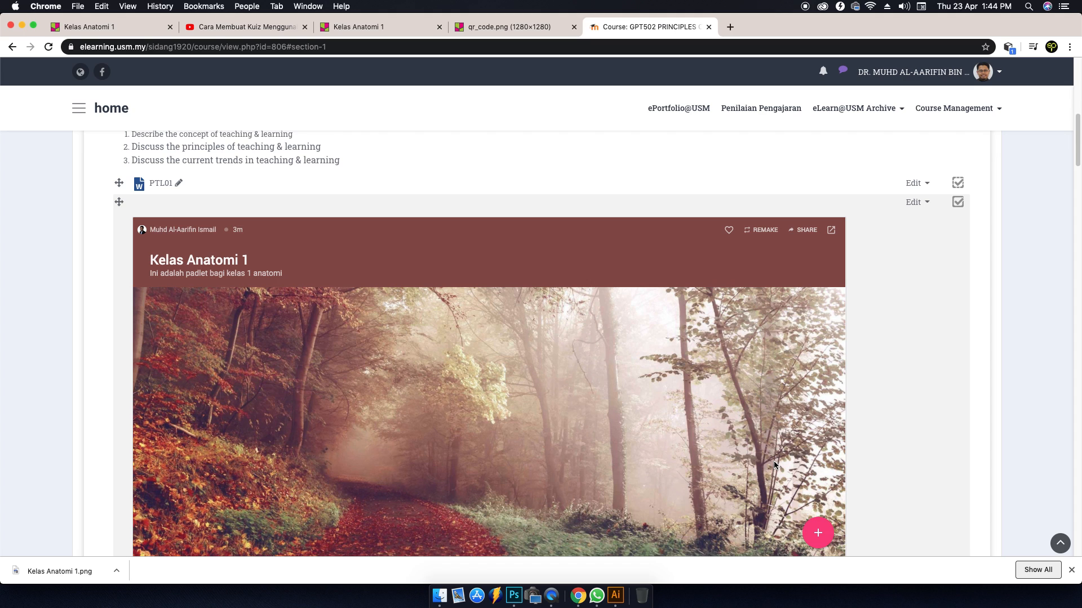
scroll(773, 460, "down", 2)
scroll(772, 461, "up", 2)
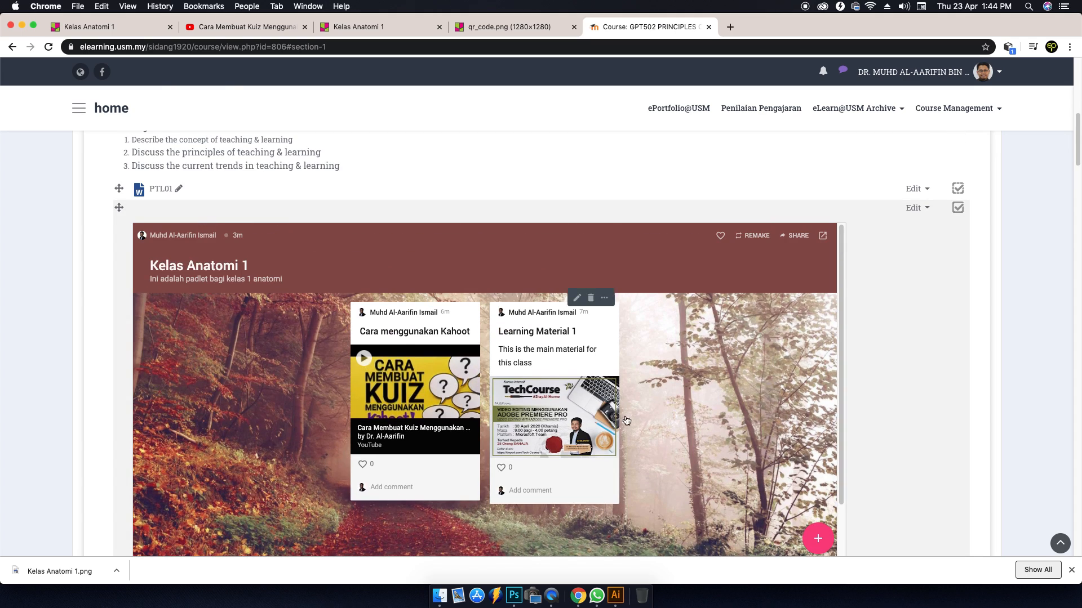
scroll(697, 386, "down", 1)
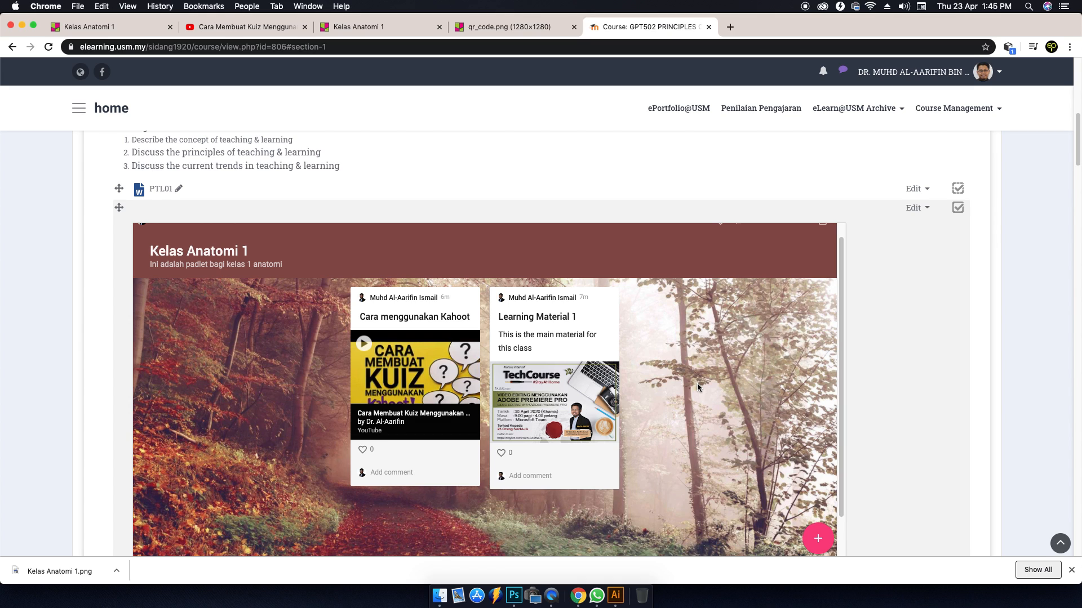
scroll(698, 383, "up", 1)
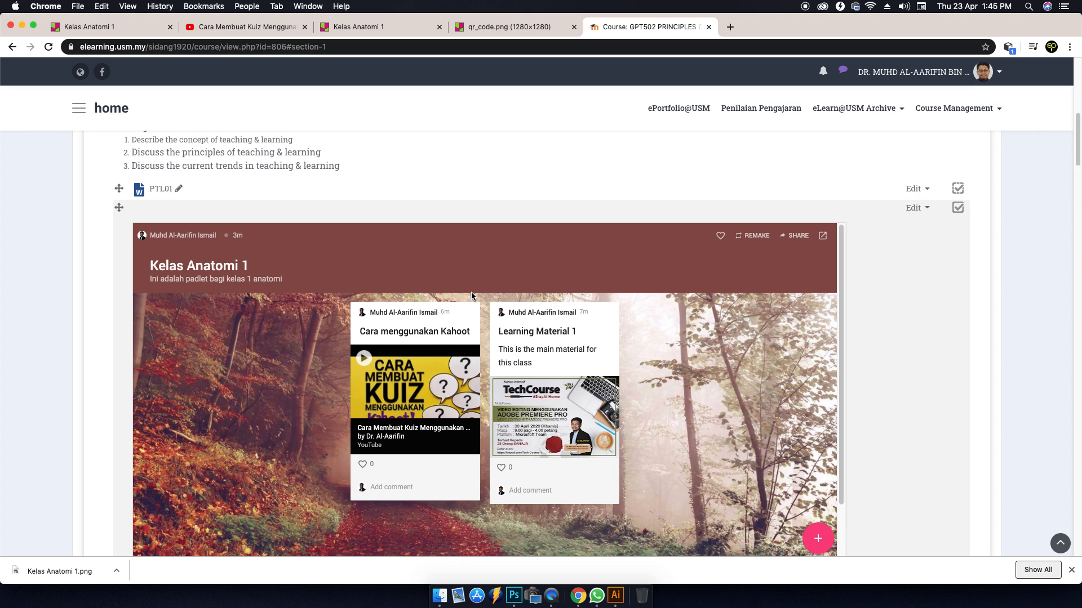
scroll(944, 382, "down", 1)
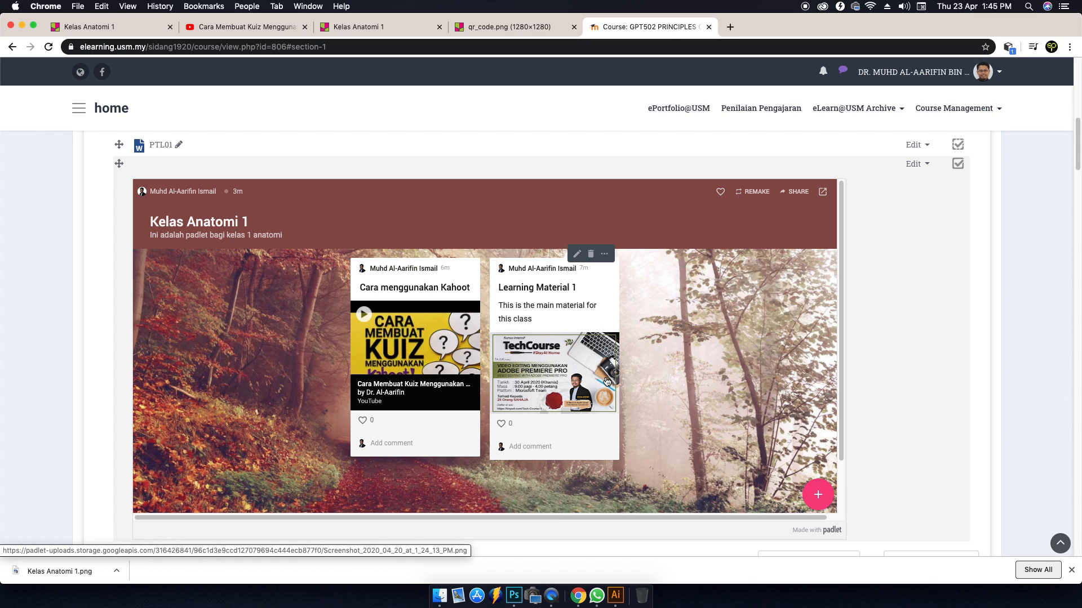
Close the browser tab with the QR code image, return to the Kelas Anatomi 1 padlet and dismiss its share options
left_click(562, 29)
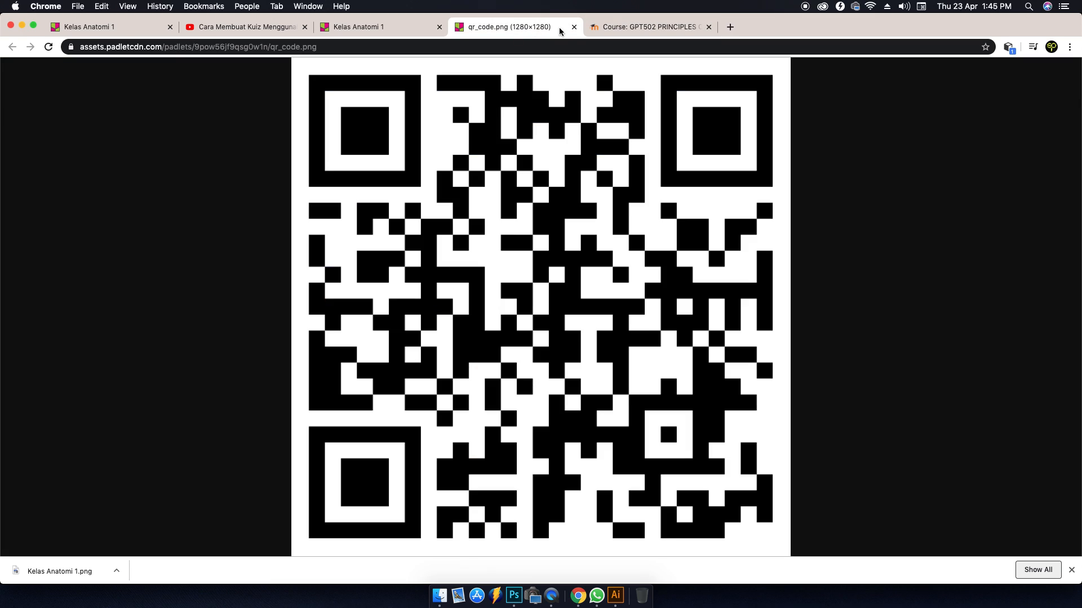
left_click(573, 27)
left_click(359, 26)
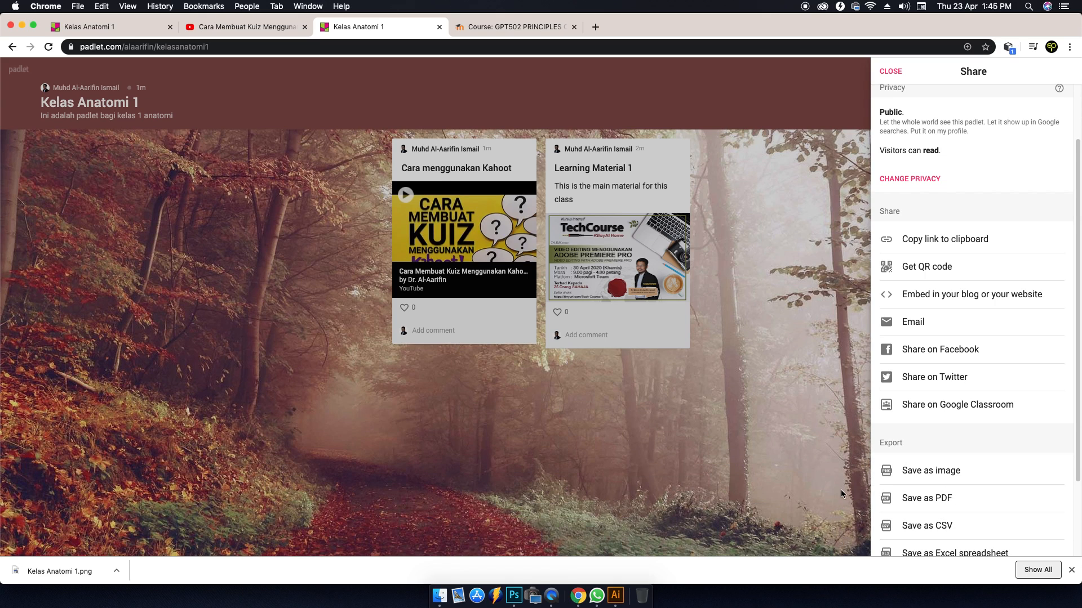
left_click(771, 268)
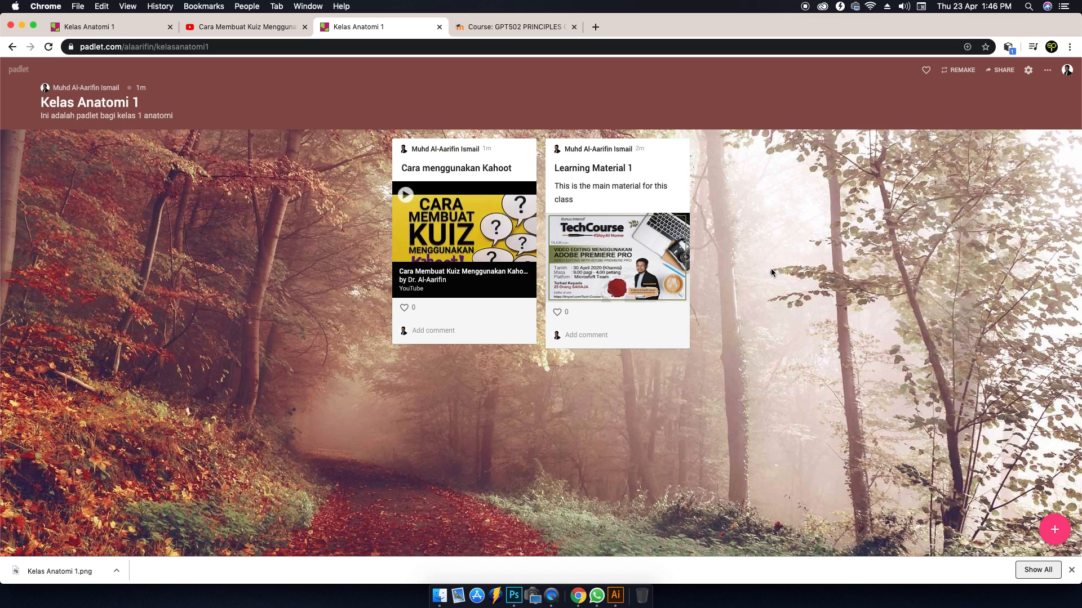